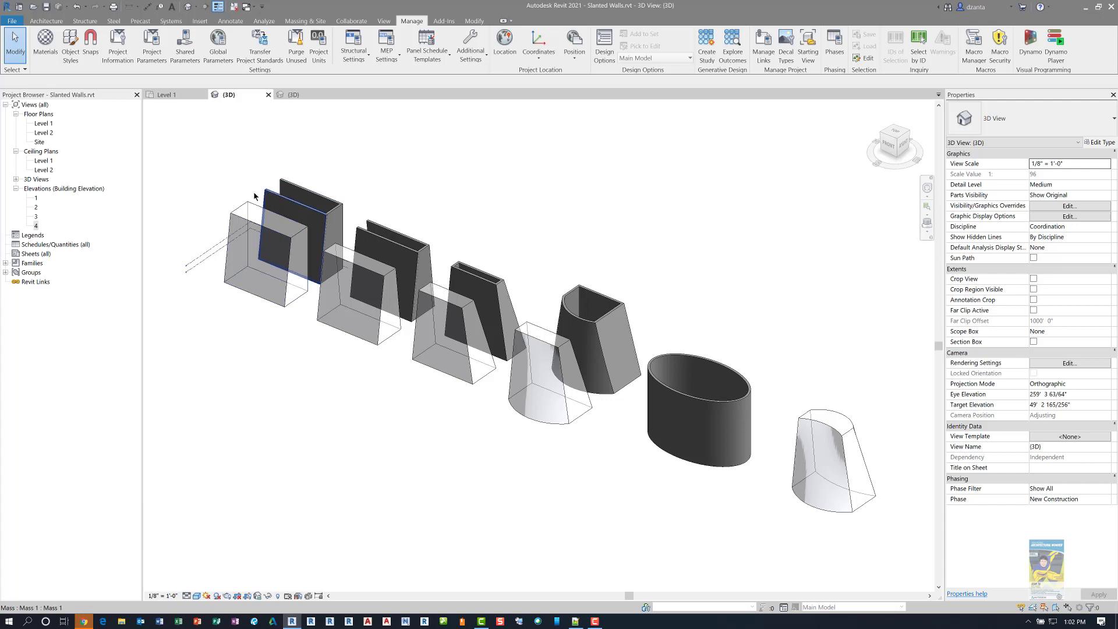
Open the Elevation 1 view from the Project Browser
scroll(219, 192, "up", 5)
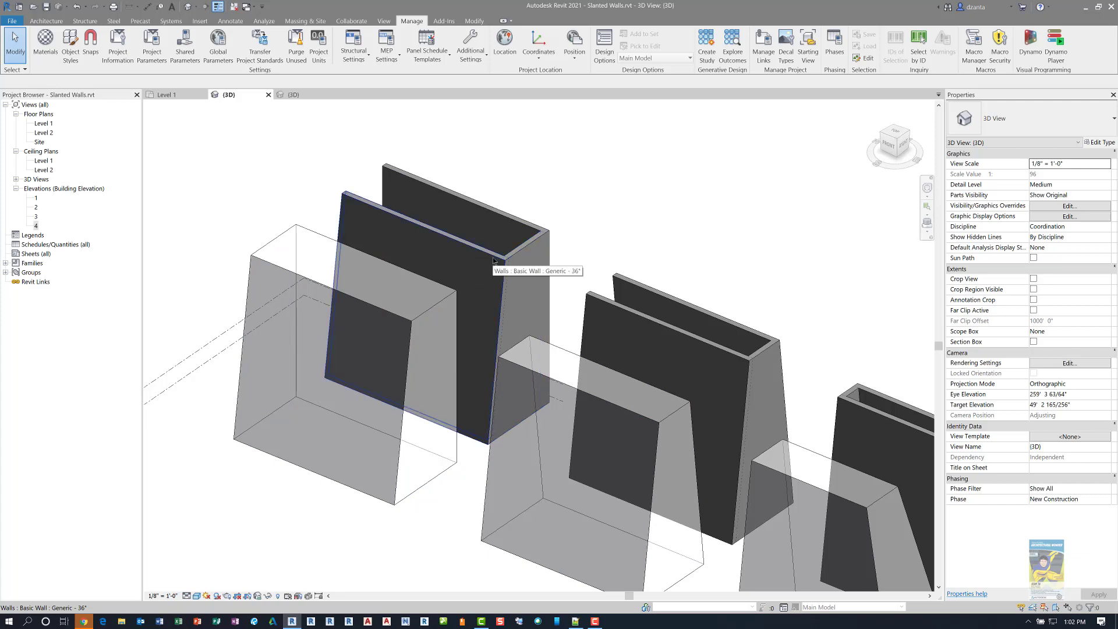
scroll(496, 255, "down", 3)
scroll(373, 262, "up", 1)
left_click(41, 199)
double_click(39, 199)
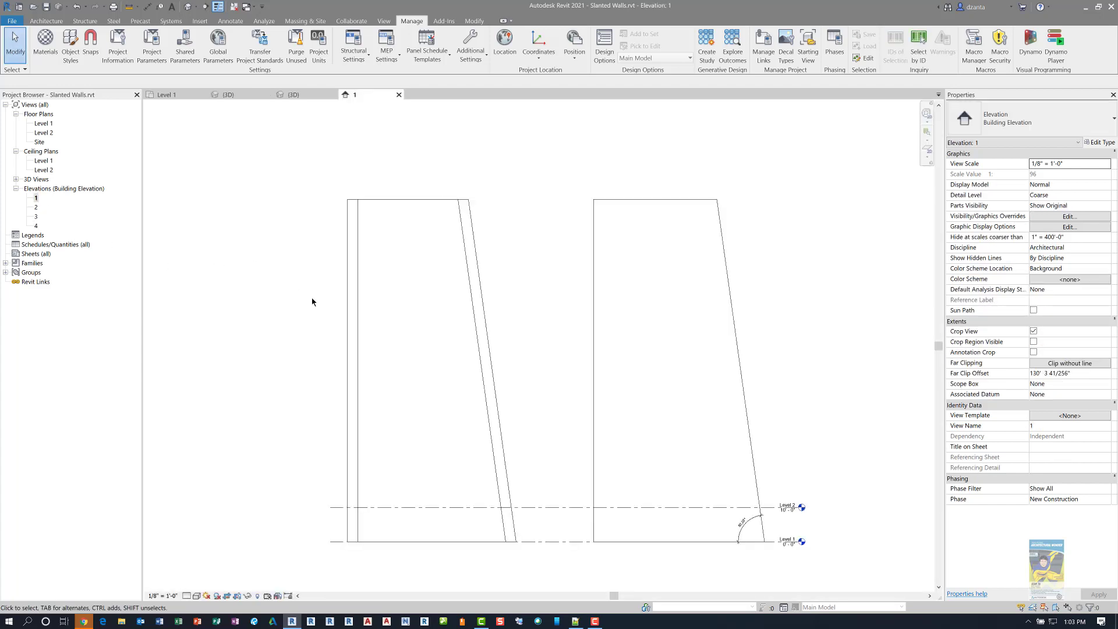
Inspect the right mass and the left slanted wall in Elevation 1
left_click(601, 238)
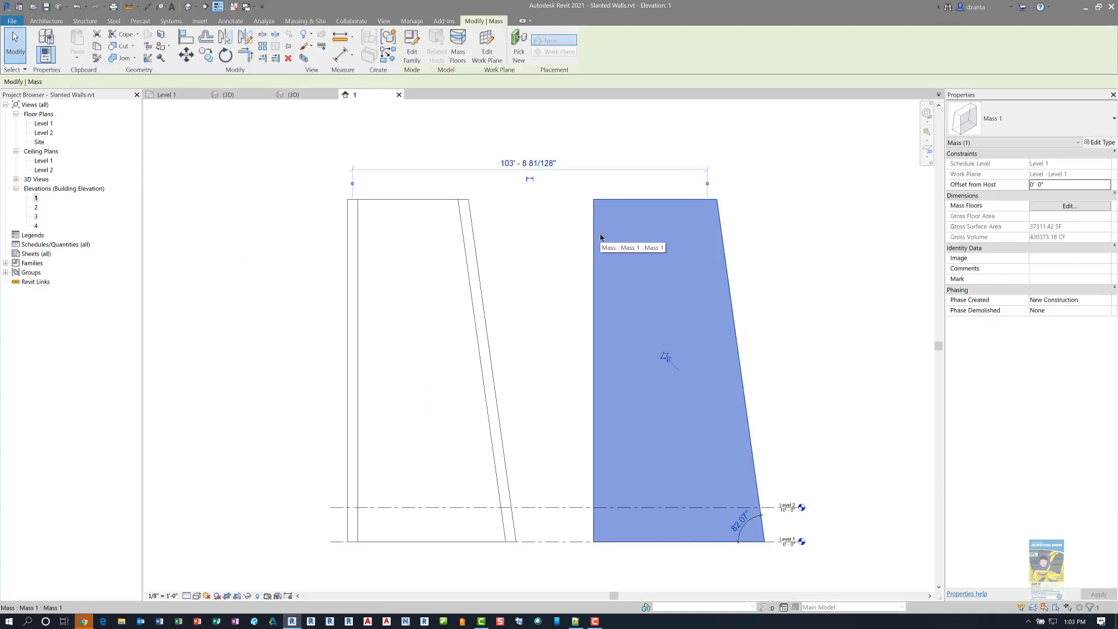
left_click(741, 268)
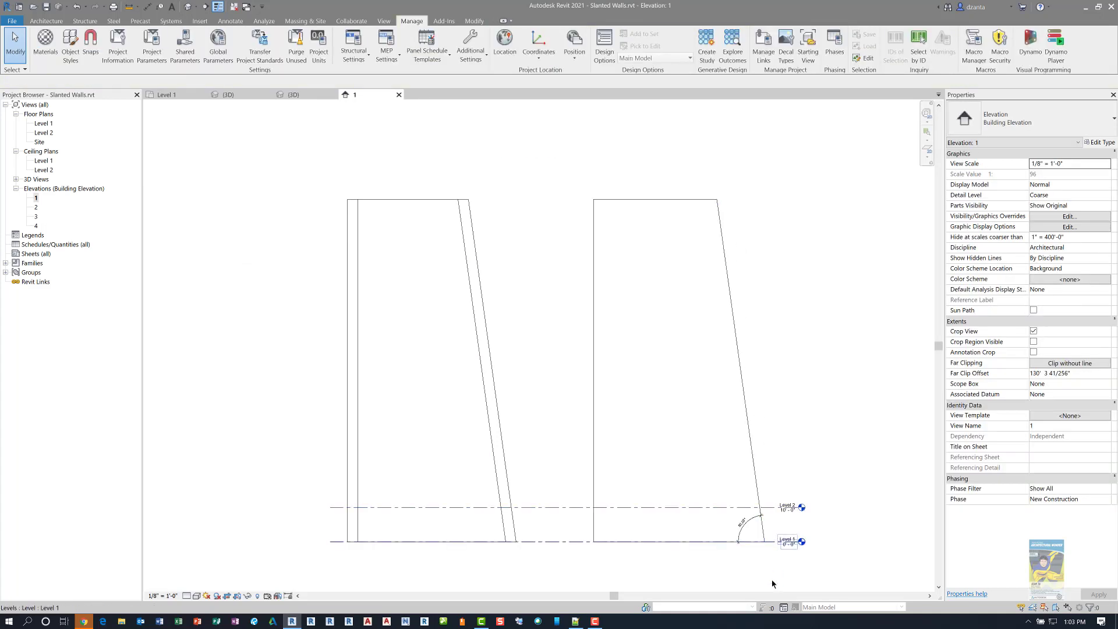
scroll(767, 536, "up", 5)
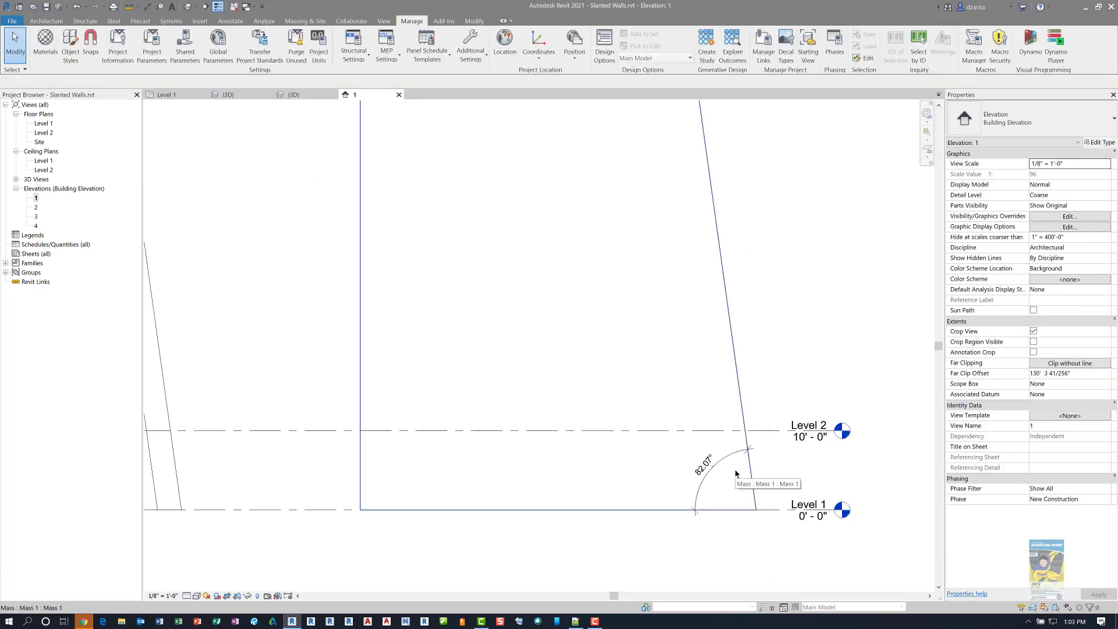
scroll(735, 472, "down", 4)
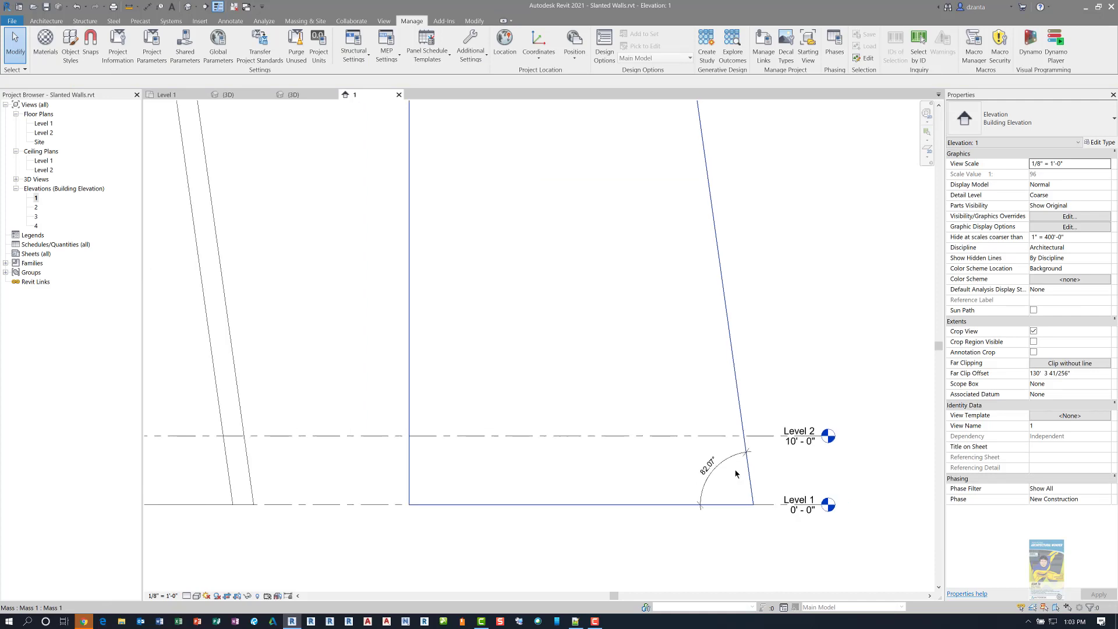
left_click(530, 279)
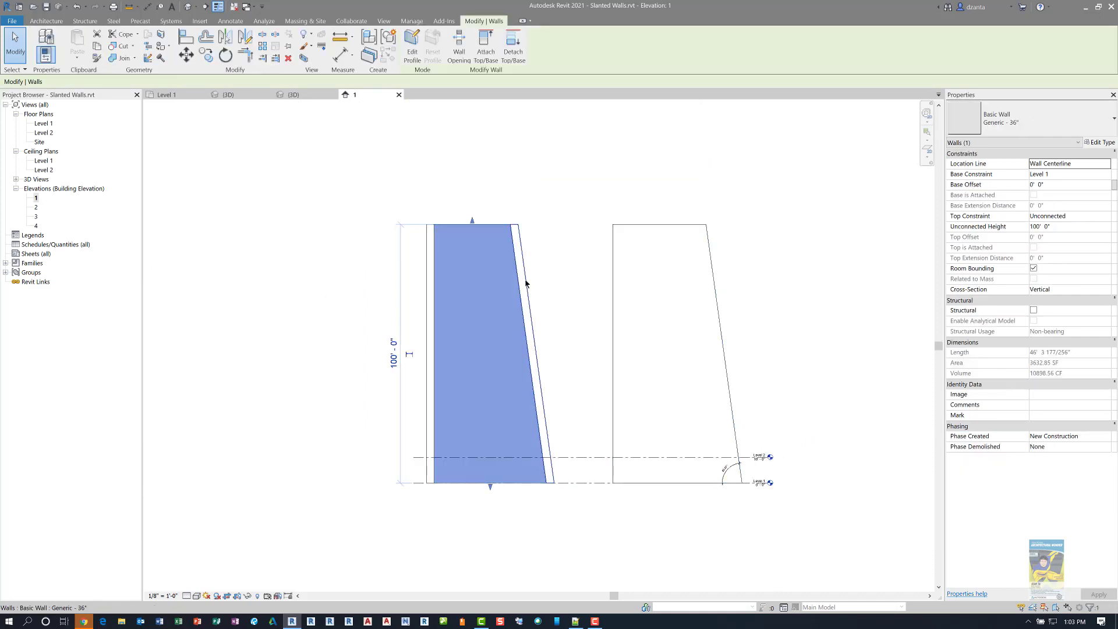
left_click(539, 177)
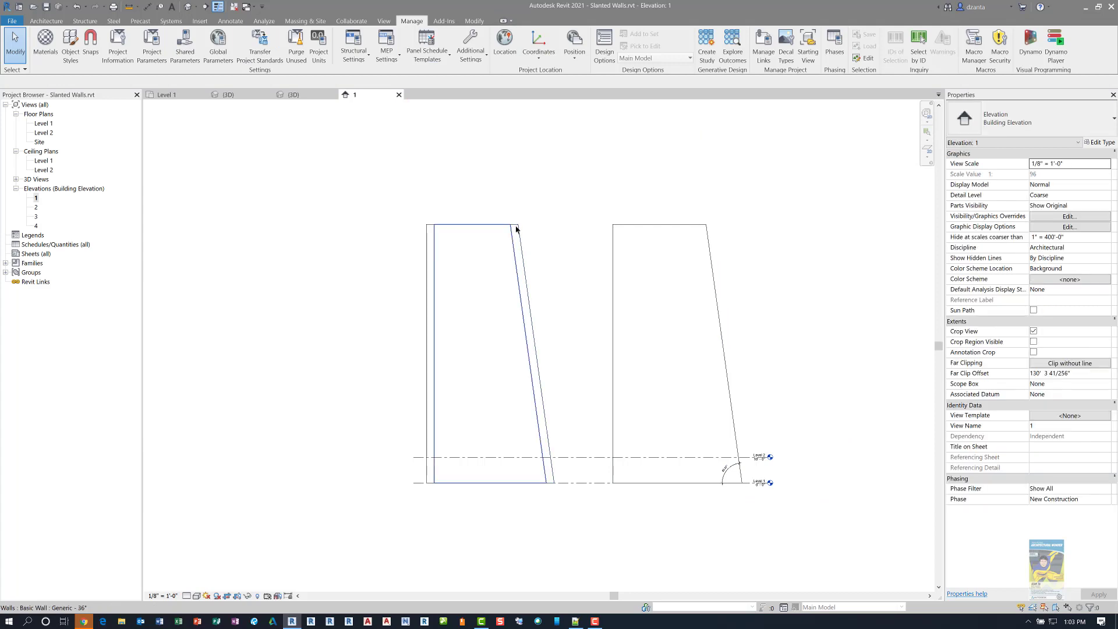
Confirm the left wall's Cross-Section stays Slanted at -7.93° from vertical
left_click(520, 231)
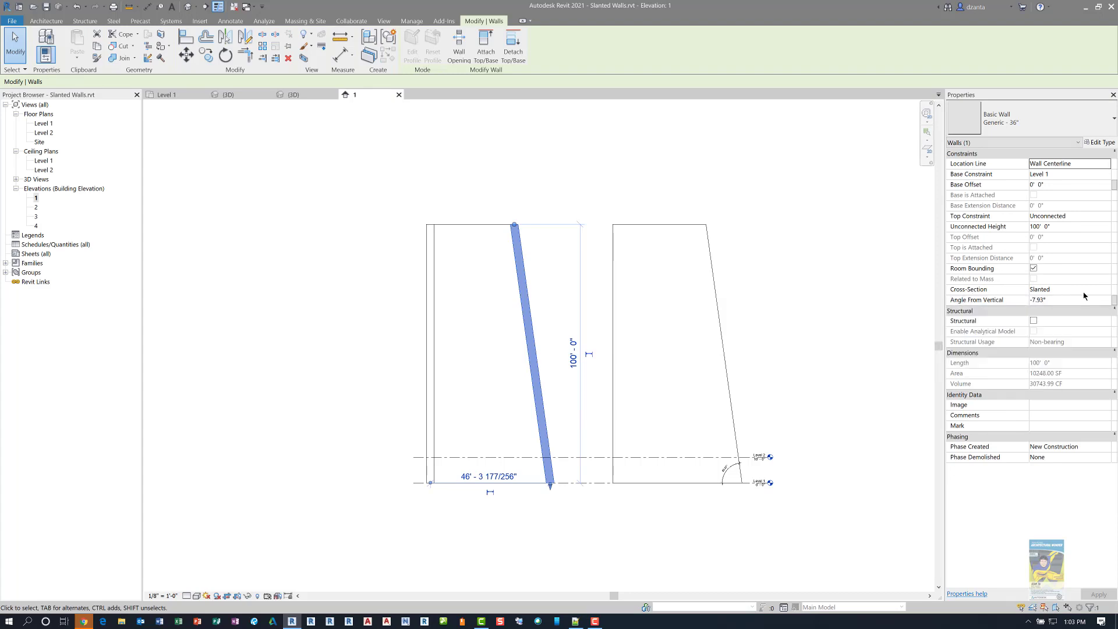
left_click(1107, 291)
left_click(1107, 291)
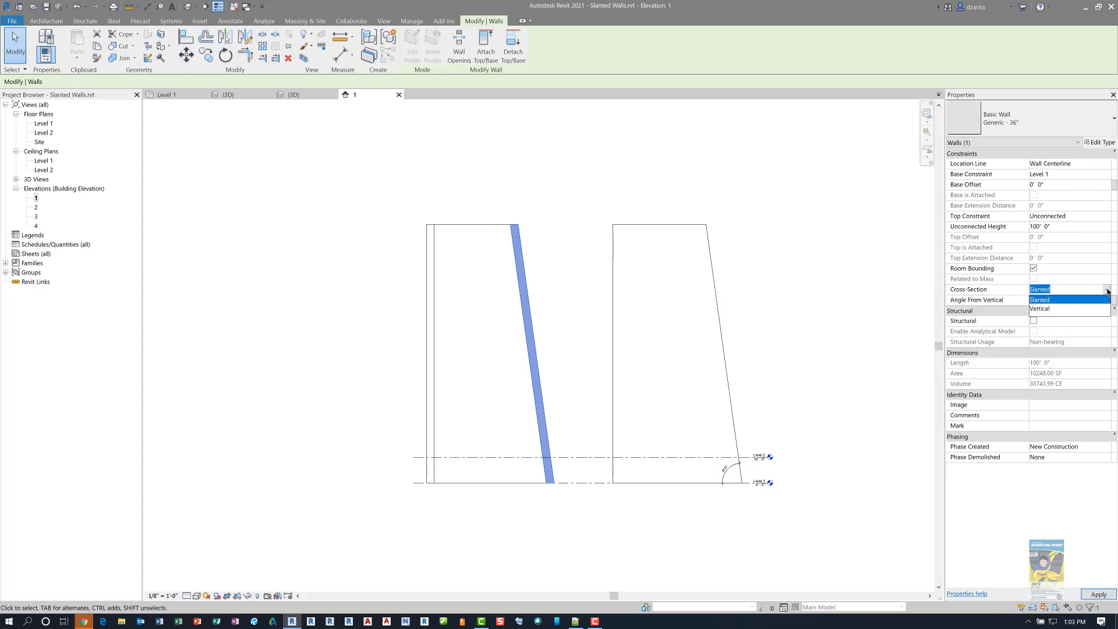
left_click(1107, 291)
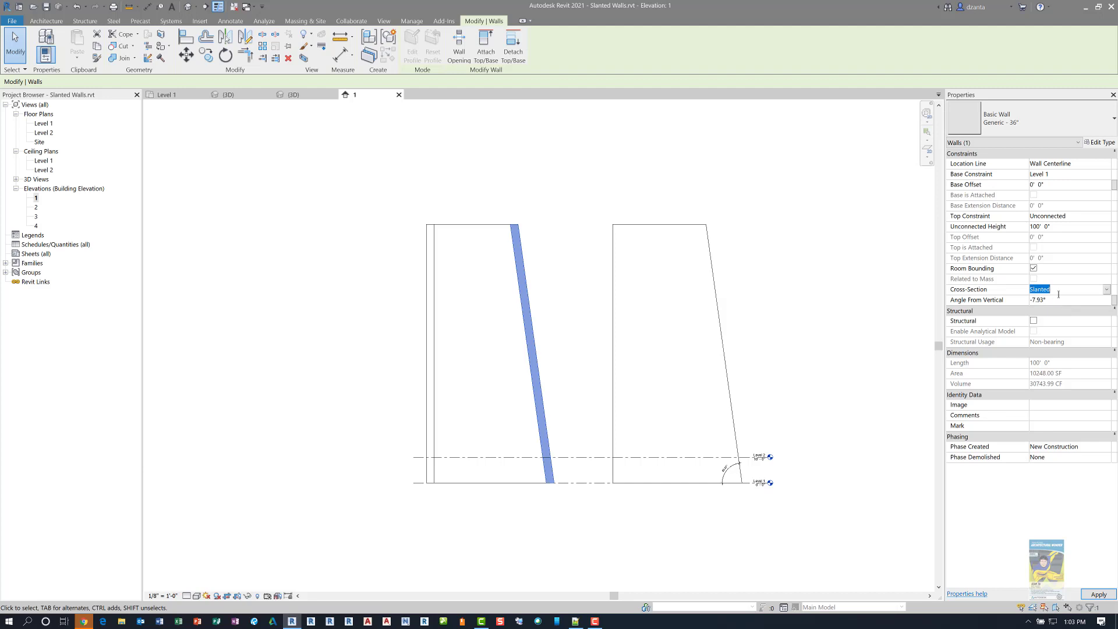
left_click(720, 258)
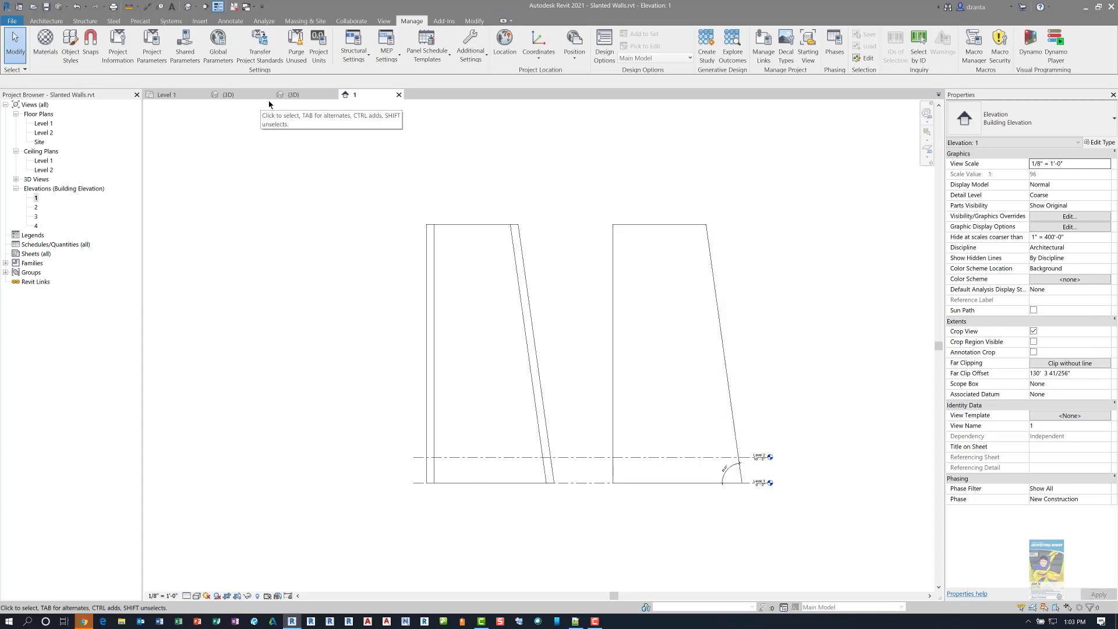
Return to the default 3D view and inspect the first mass
left_click(186, 10)
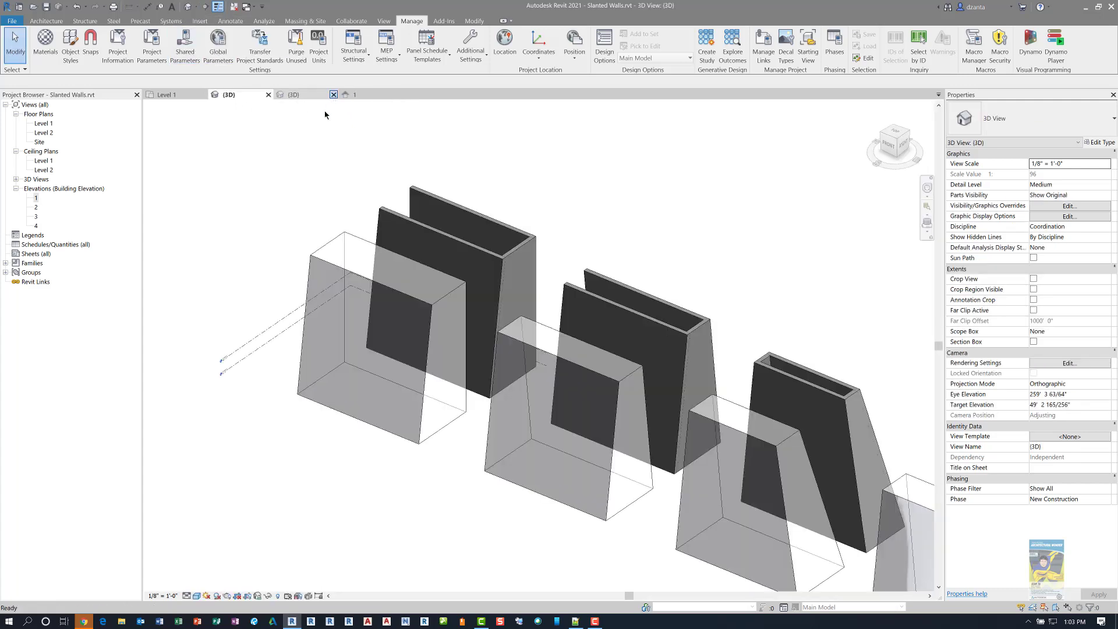
scroll(375, 222, "up", 3)
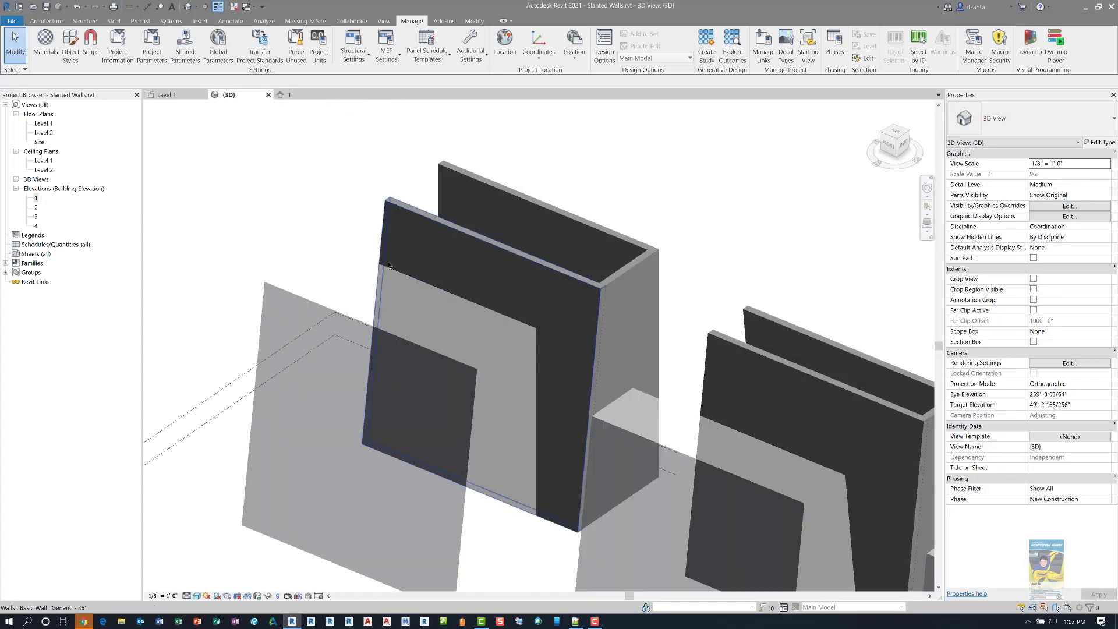
left_click(405, 350)
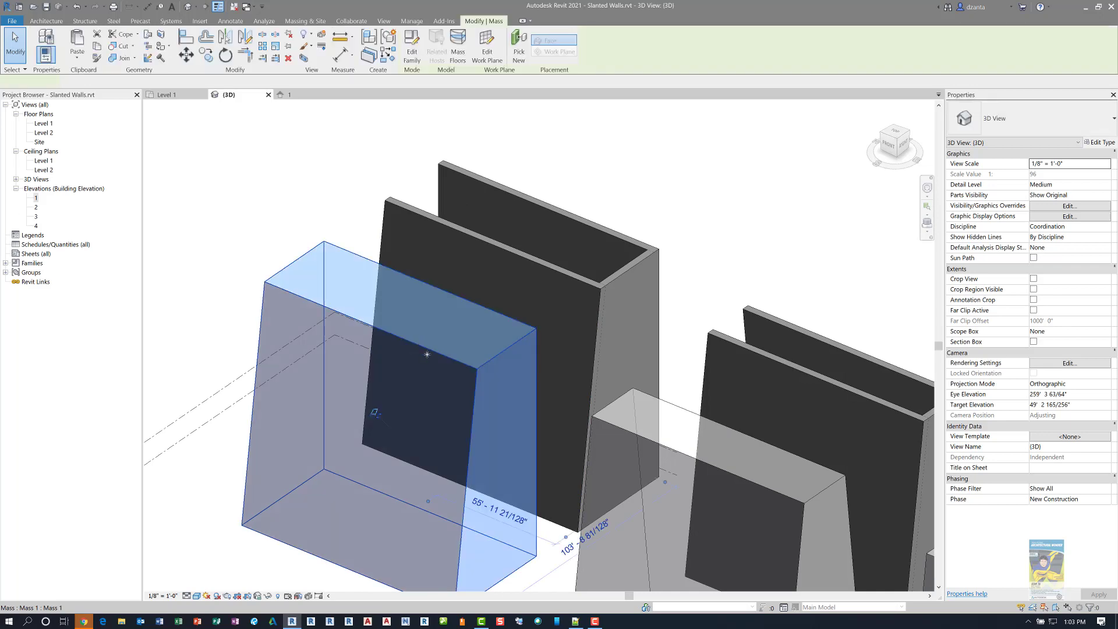
middle_click_drag(439, 369, 340, 267, "shift")
scroll(340, 267, "up", 3)
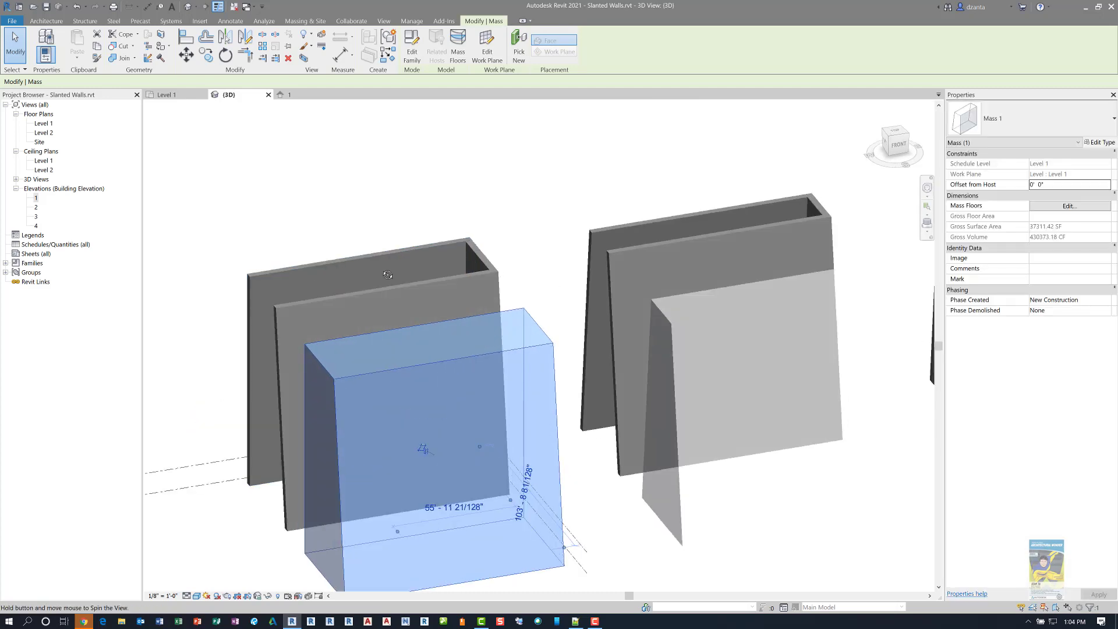
left_click(325, 227)
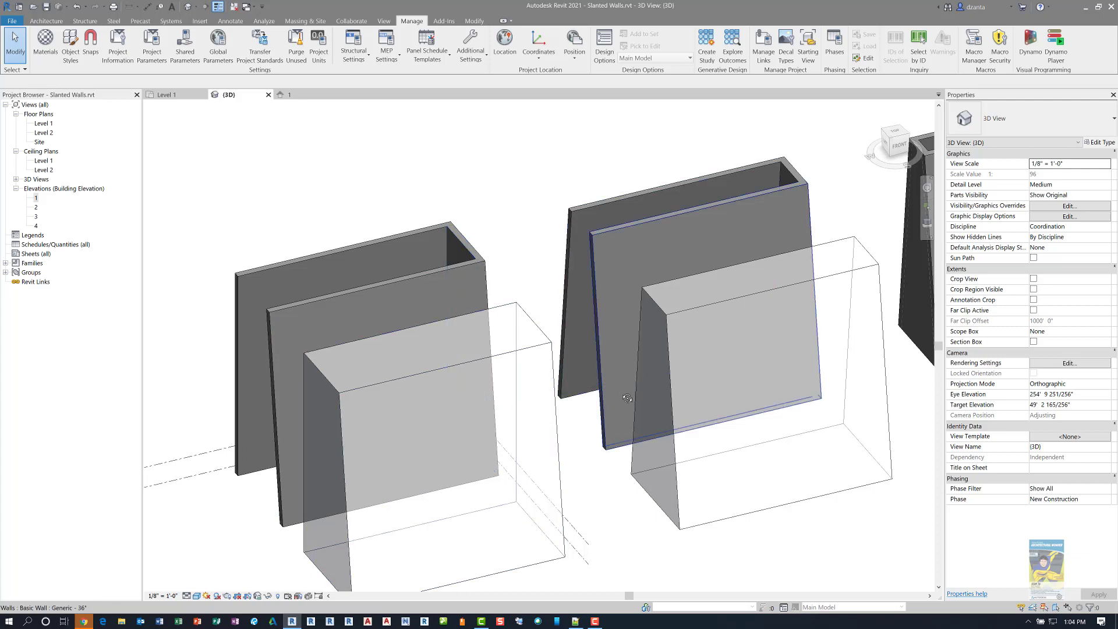
Compare the slanted walls' angles from vertical, -7.93° and -6.34°, with their masses
middle_click_drag(627, 398, 807, 384, "shift")
left_click(675, 309)
left_click(589, 235)
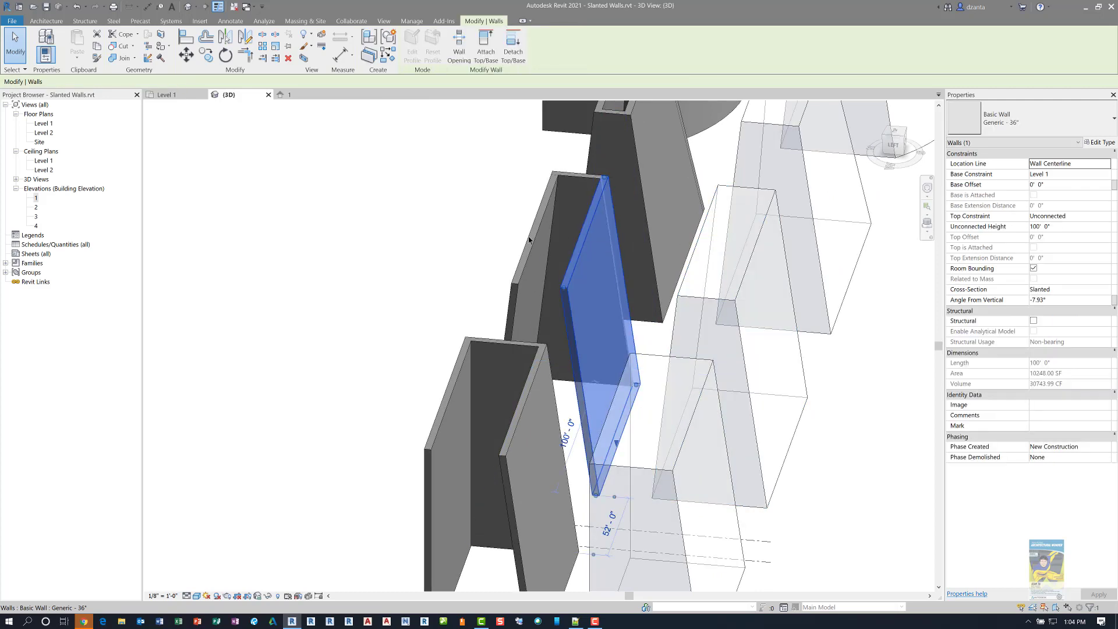
left_click(525, 237)
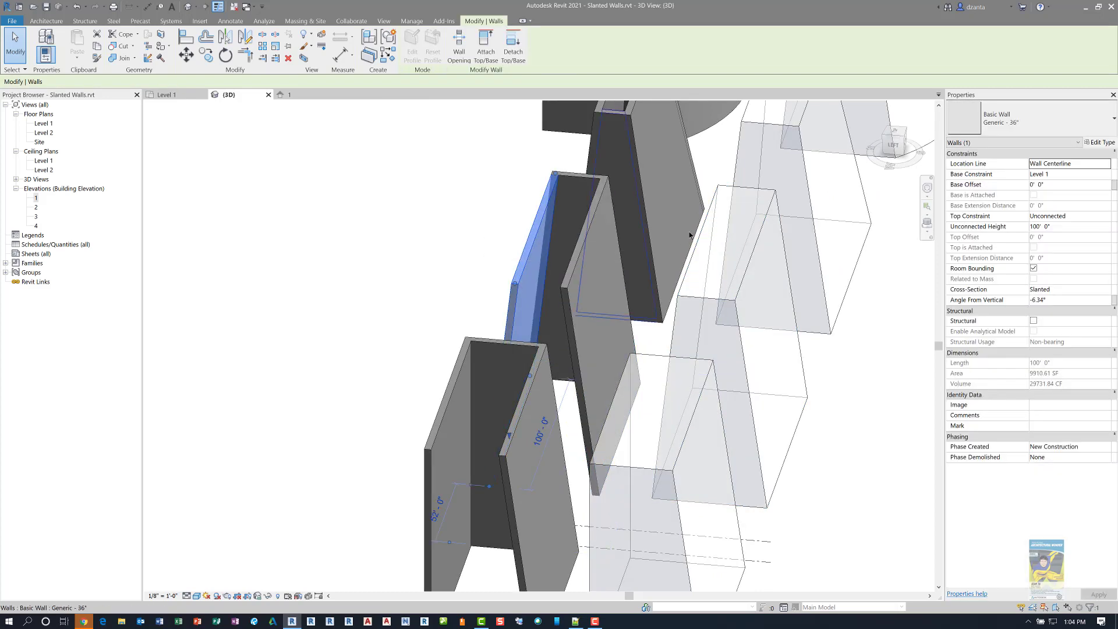
left_click(431, 228)
middle_click_drag(428, 228, 447, 286)
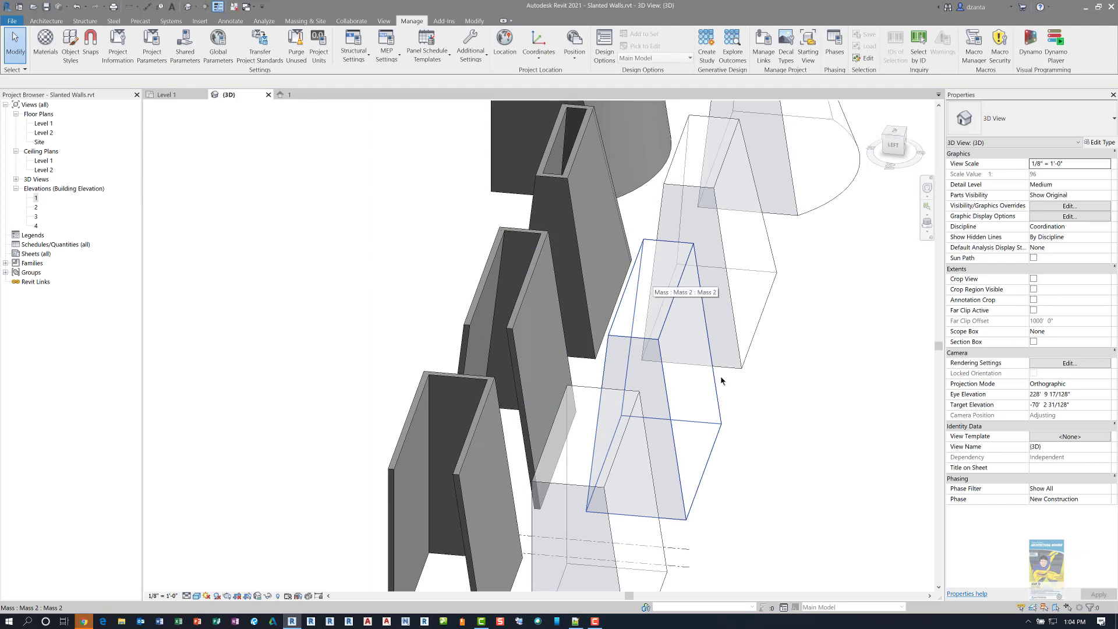
middle_click_drag(752, 417, 535, 263, "shift")
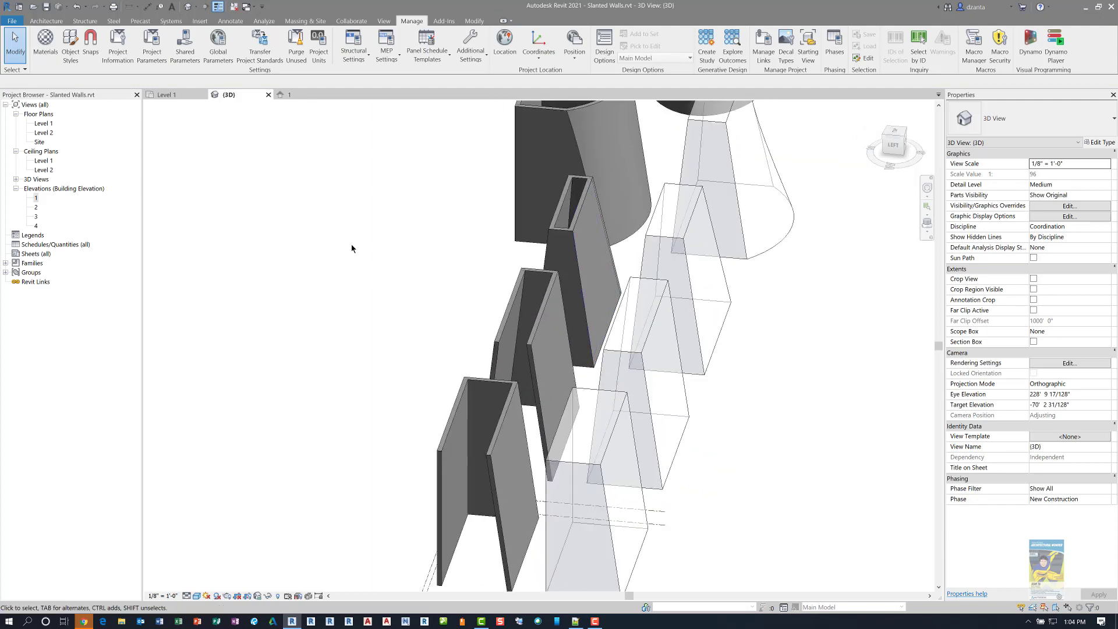
Create a Wall by Face on the lower mass's right slanted face with Wall Centerline location line
left_click(52, 23)
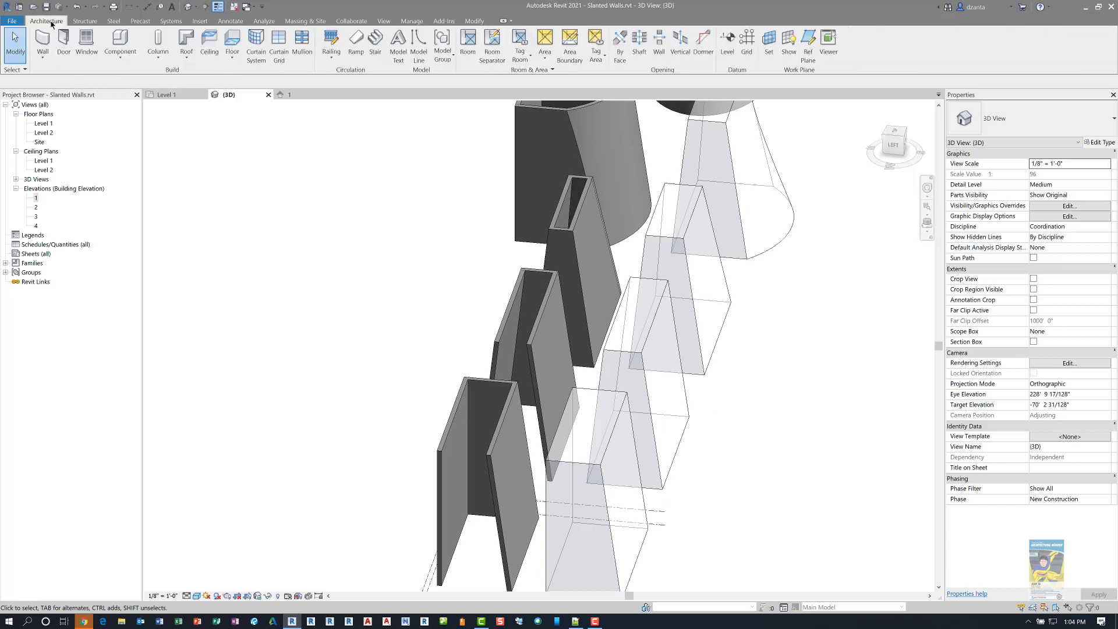
left_click(42, 57)
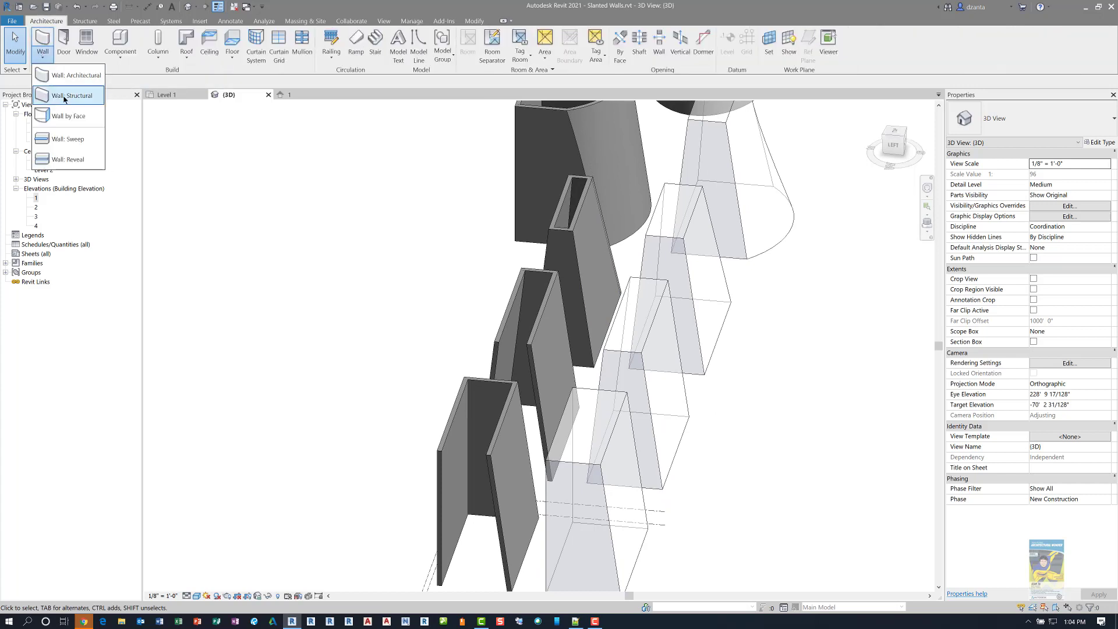
left_click(65, 115)
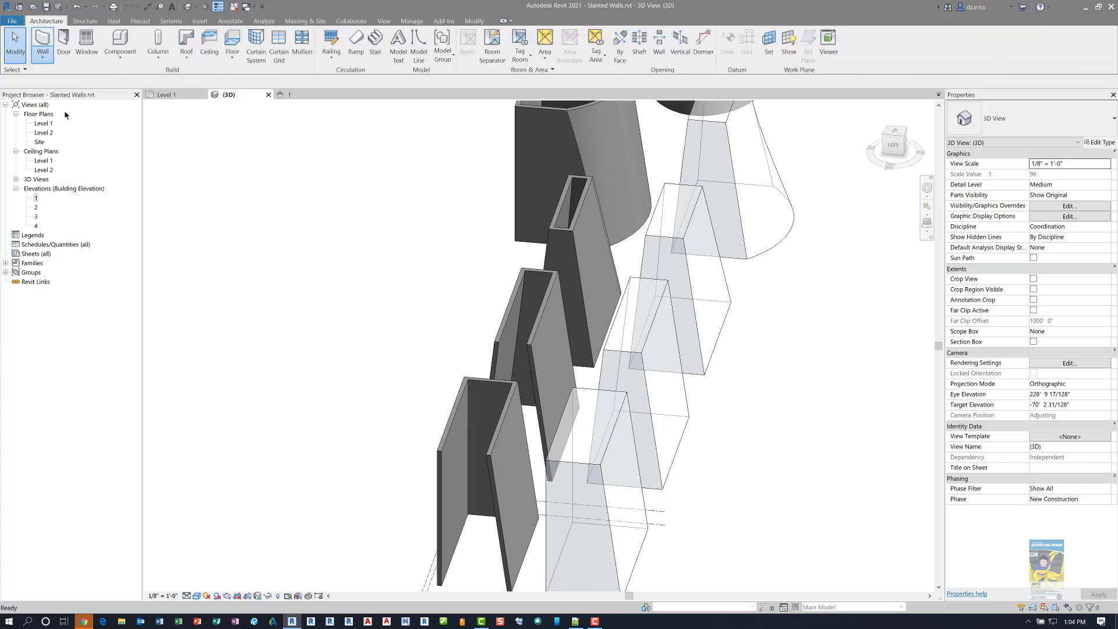
left_click(977, 124)
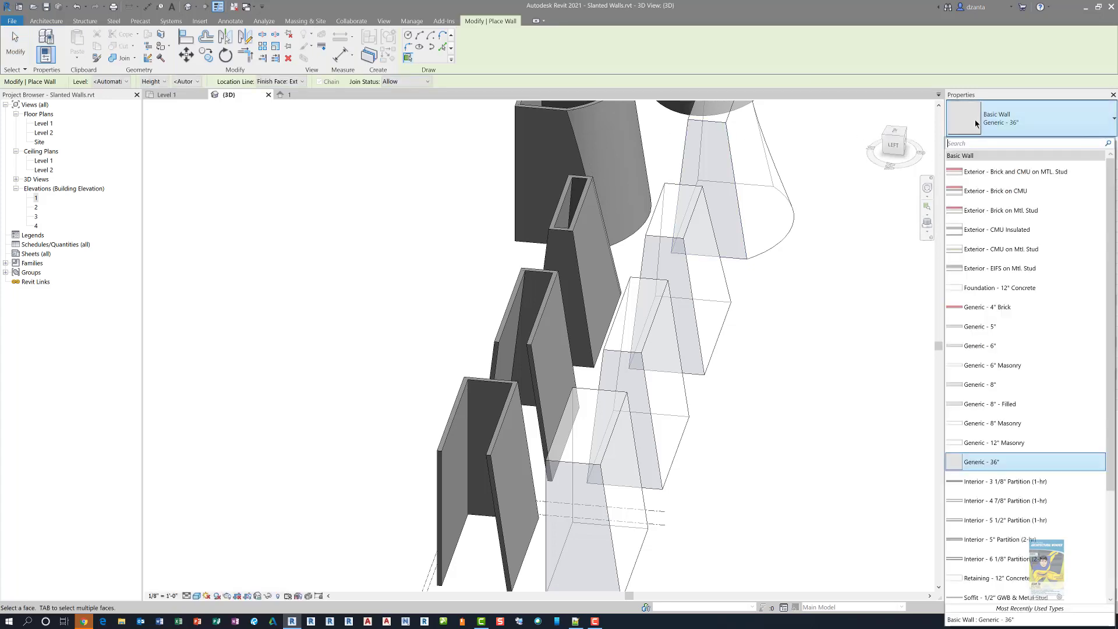
left_click(977, 124)
middle_click_drag(784, 510, 681, 472)
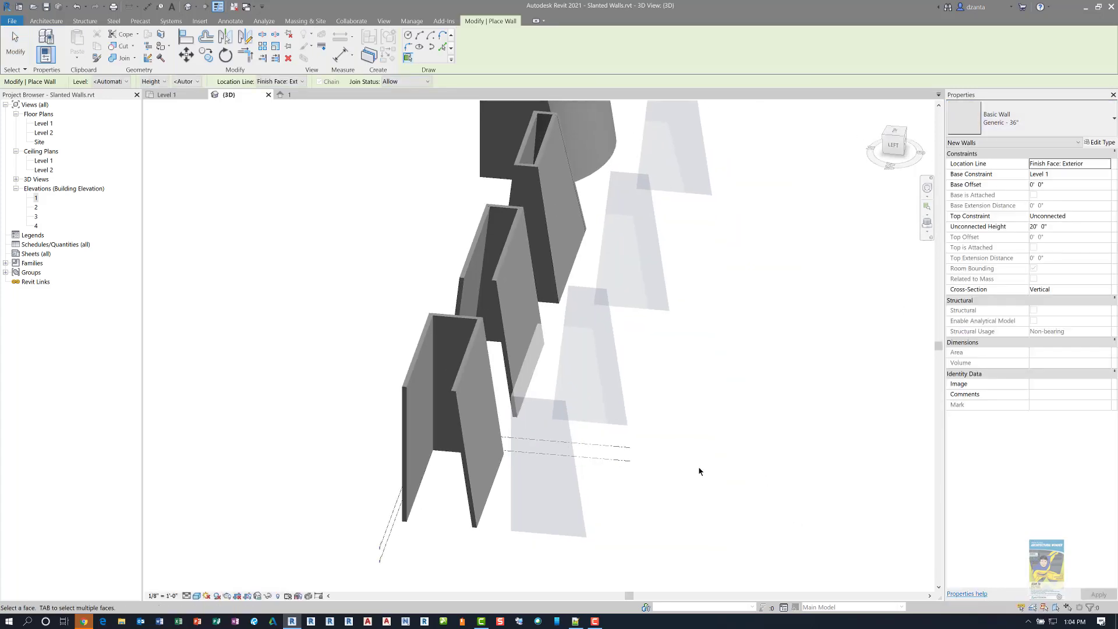
left_click(612, 476)
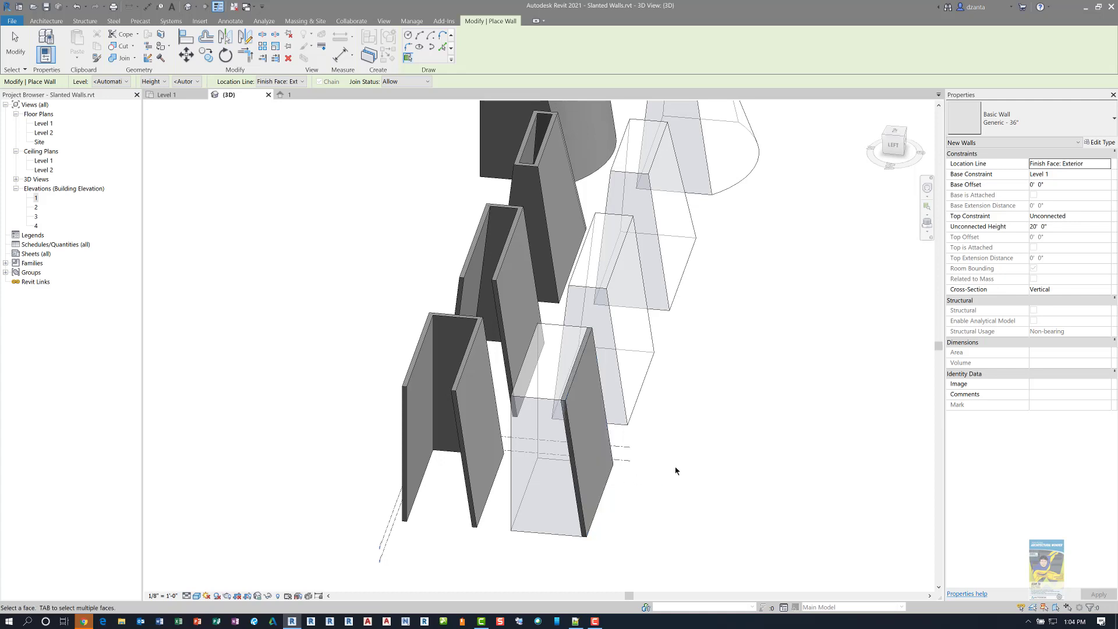
left_click(276, 82)
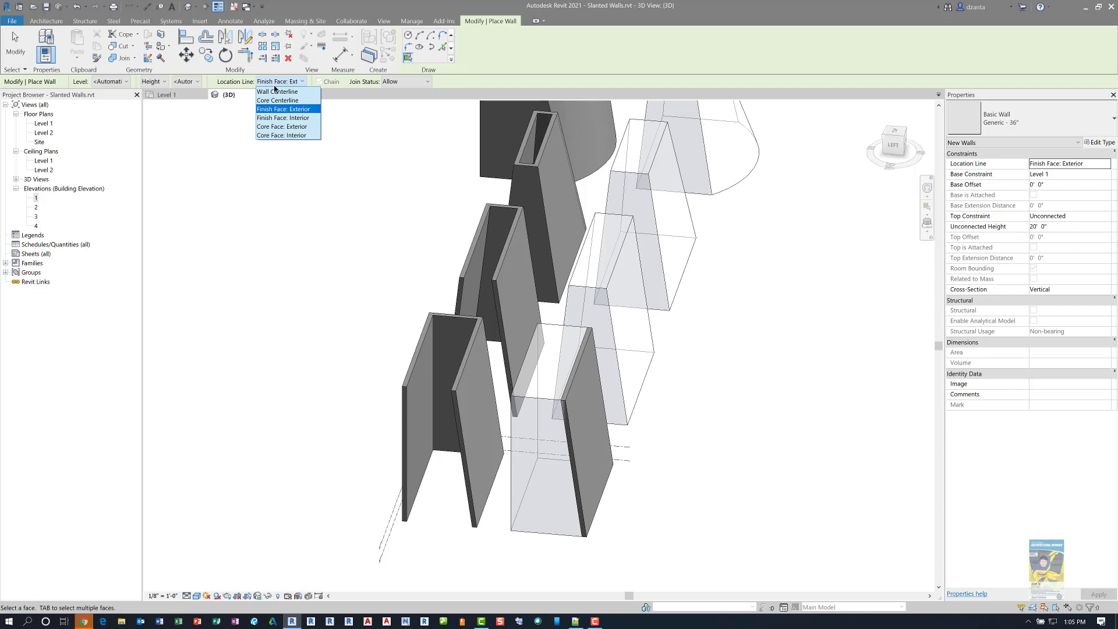
left_click(275, 91)
left_click(12, 52)
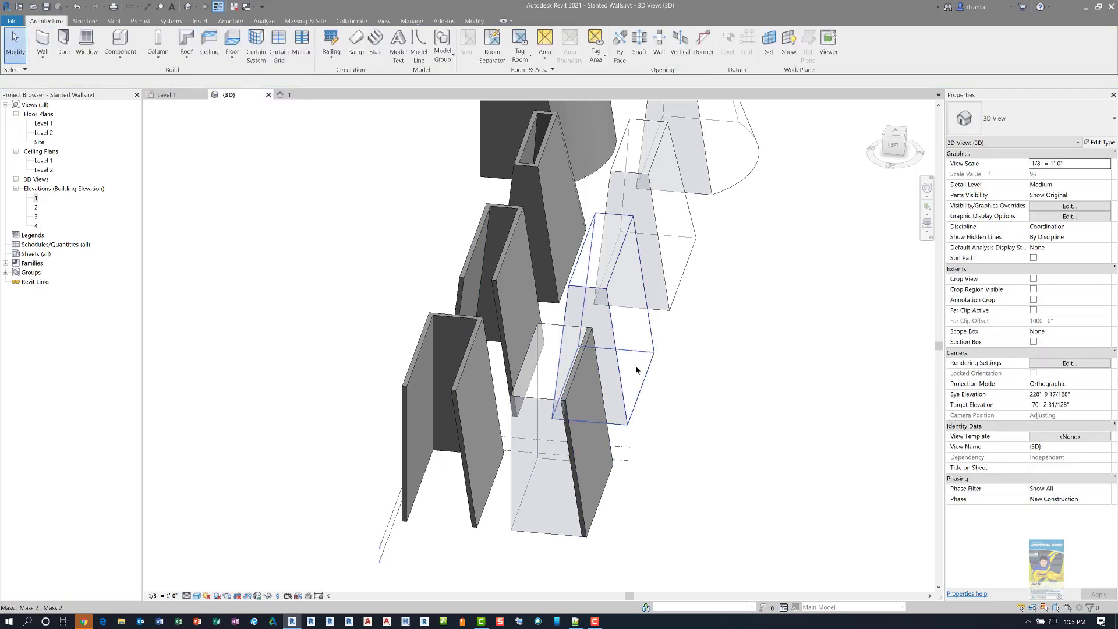
Review the slanted walls: 100'-0" tall, Slanted cross-section at -7.93° from vertical
middle_click_drag(635, 365, 585, 413, "shift")
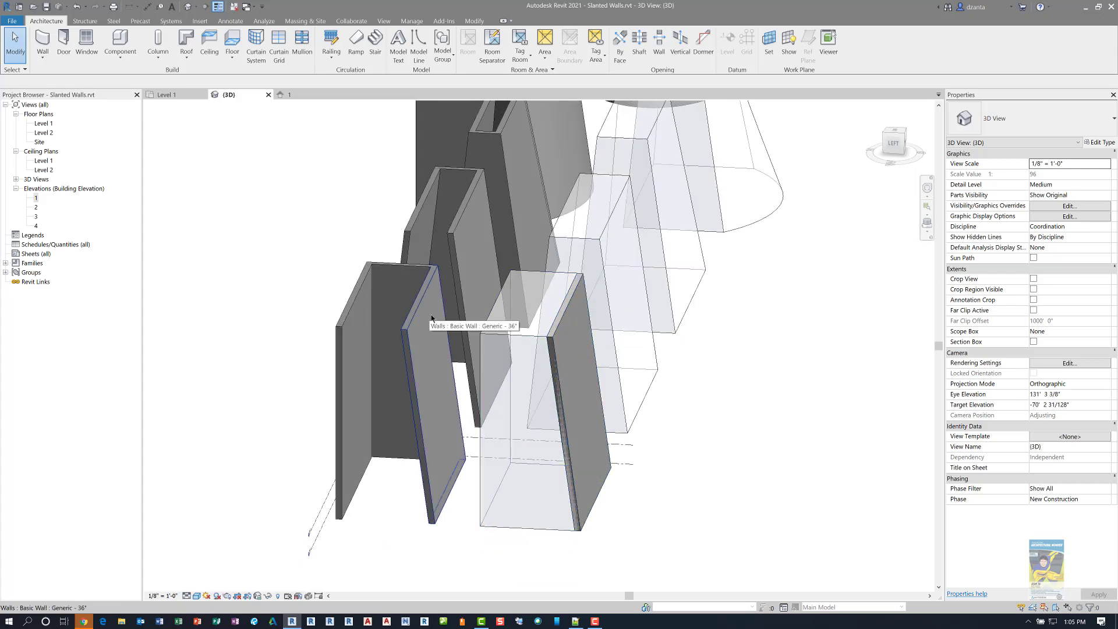
scroll(455, 349, "up", 3)
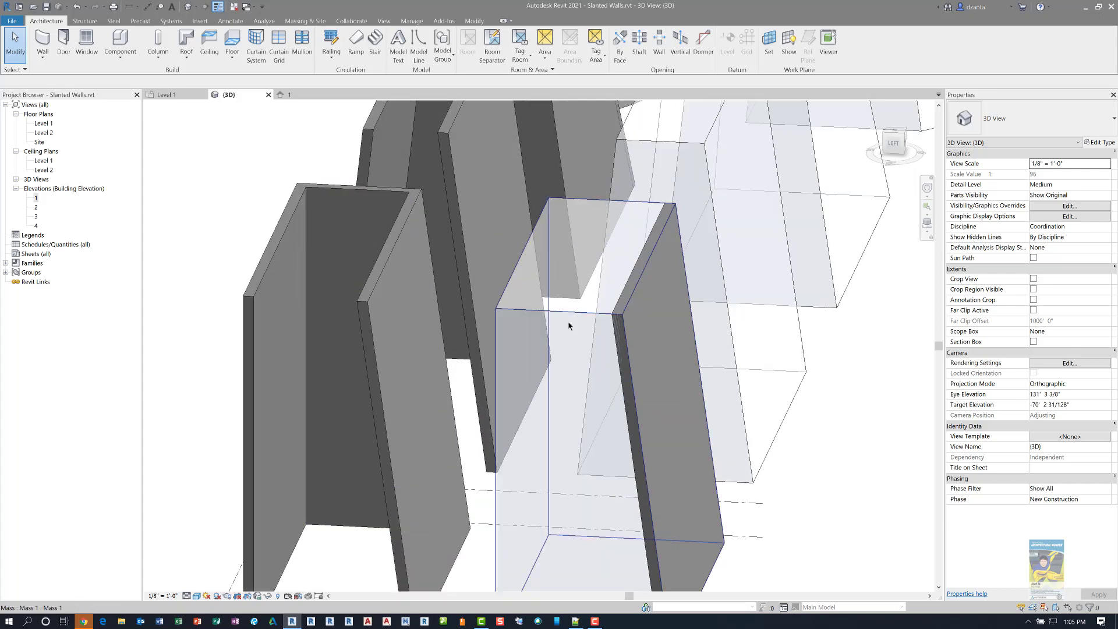
left_click(624, 294)
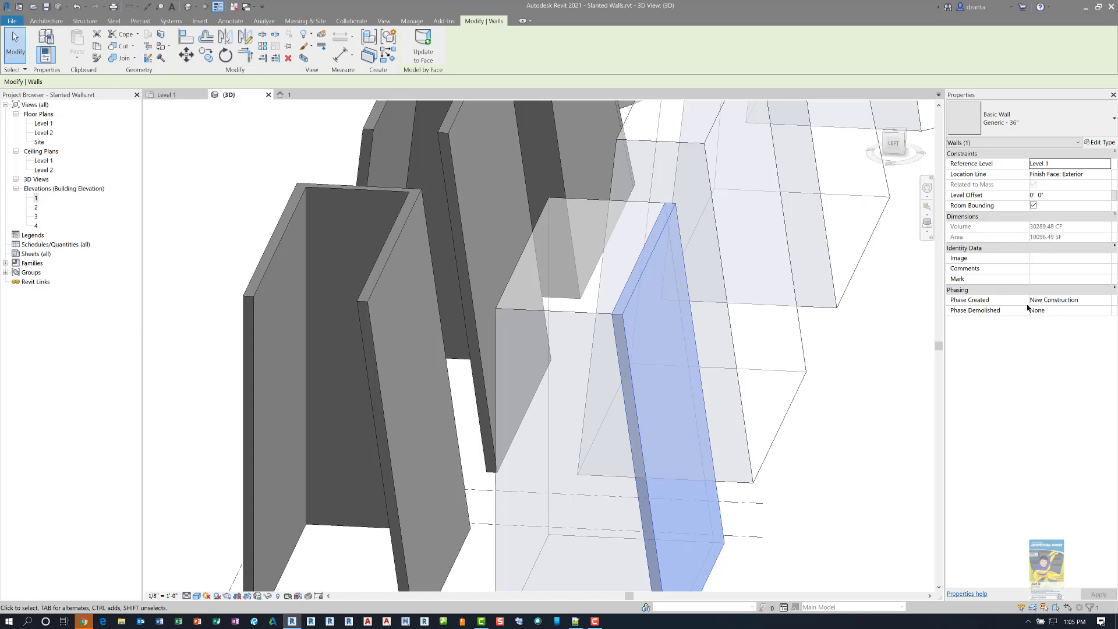
left_click(889, 396)
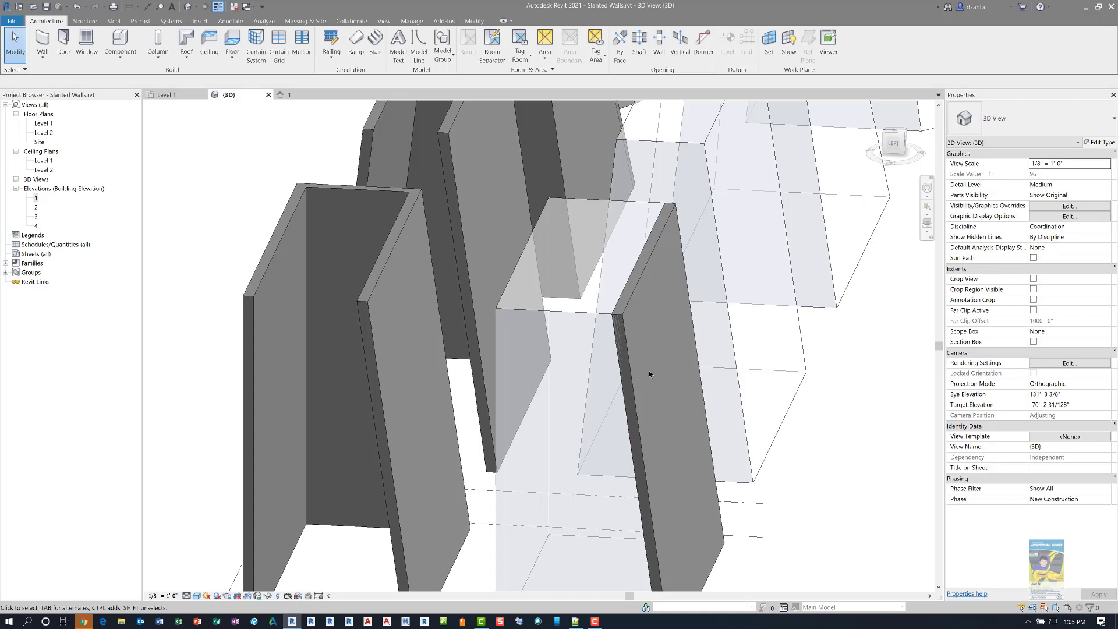
left_click(391, 251)
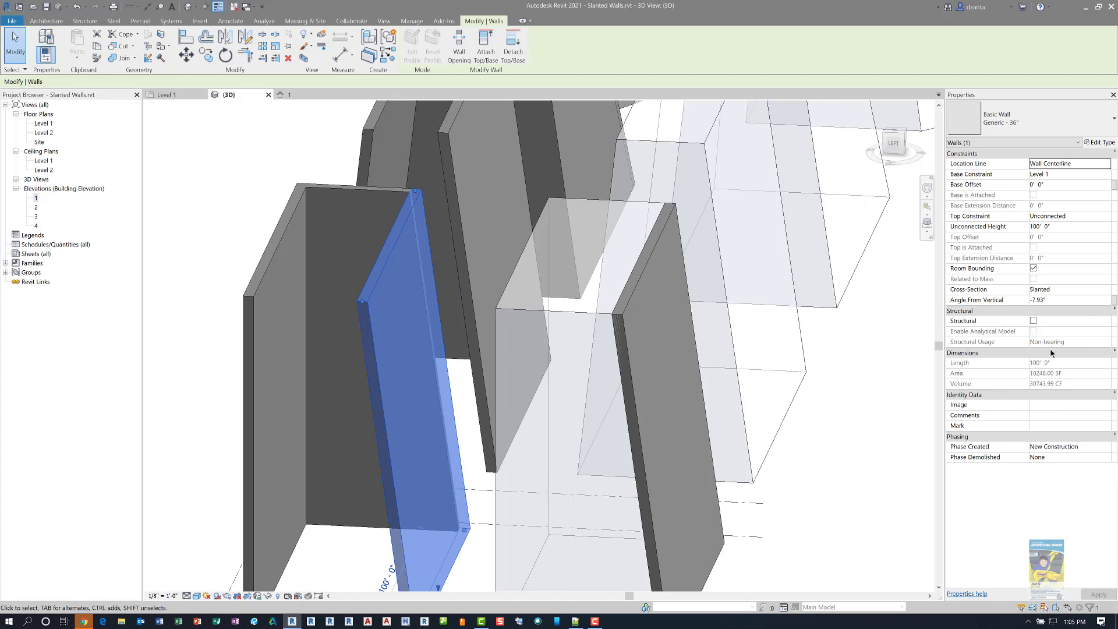
left_click(1064, 292)
left_click(862, 393)
middle_click_drag(861, 393, 781, 369, "shift")
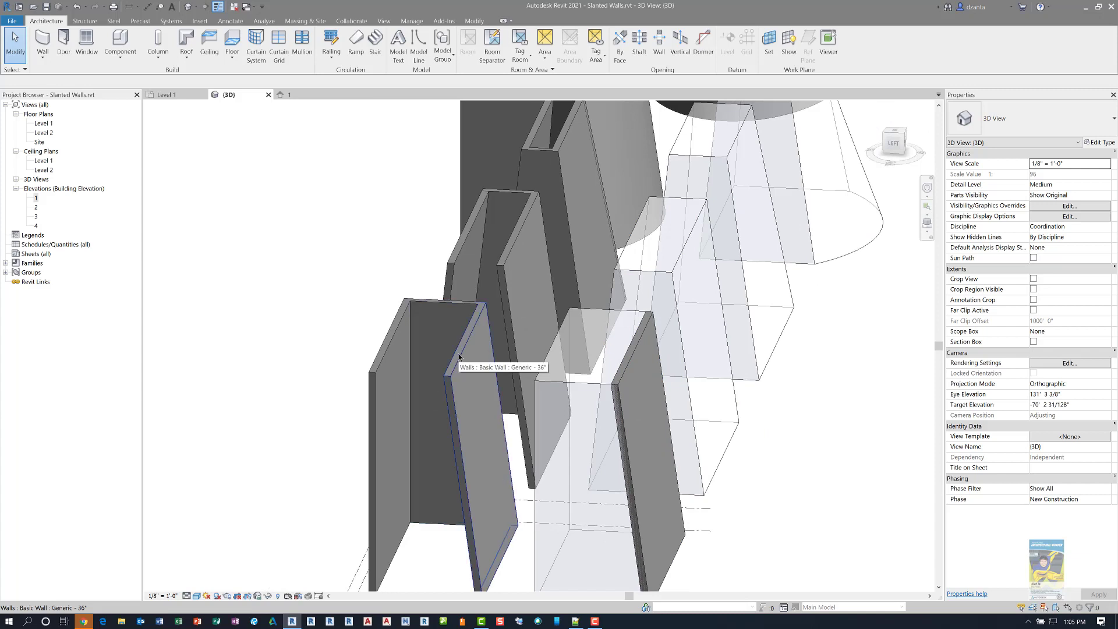
middle_click_drag(547, 373, 450, 465, "shift")
left_click(629, 379)
scroll(735, 234, "up", 3)
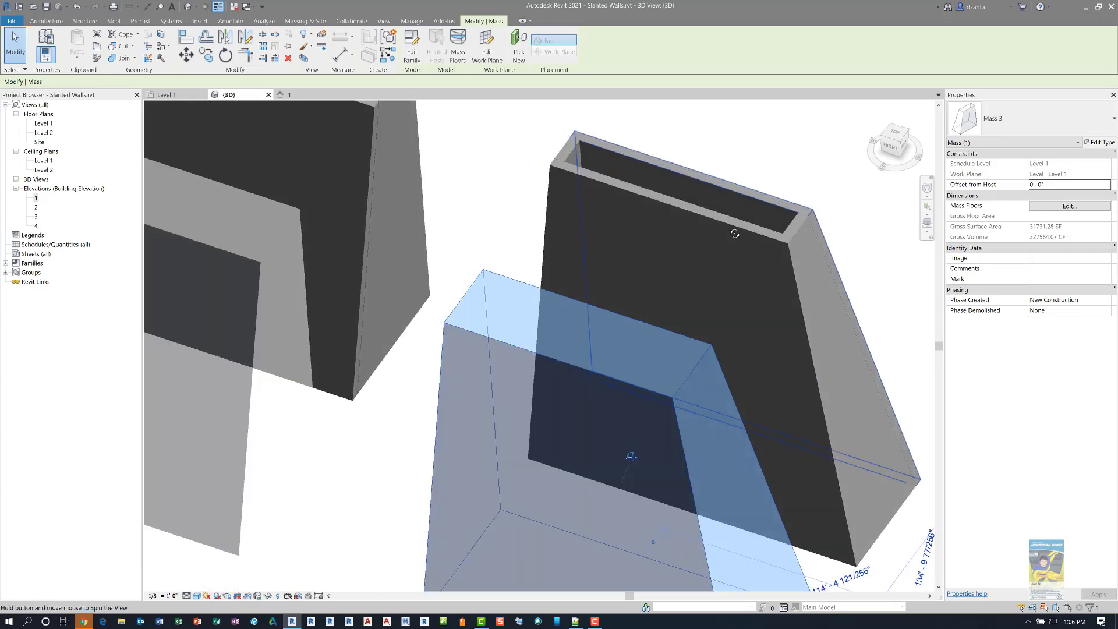
left_click(729, 236)
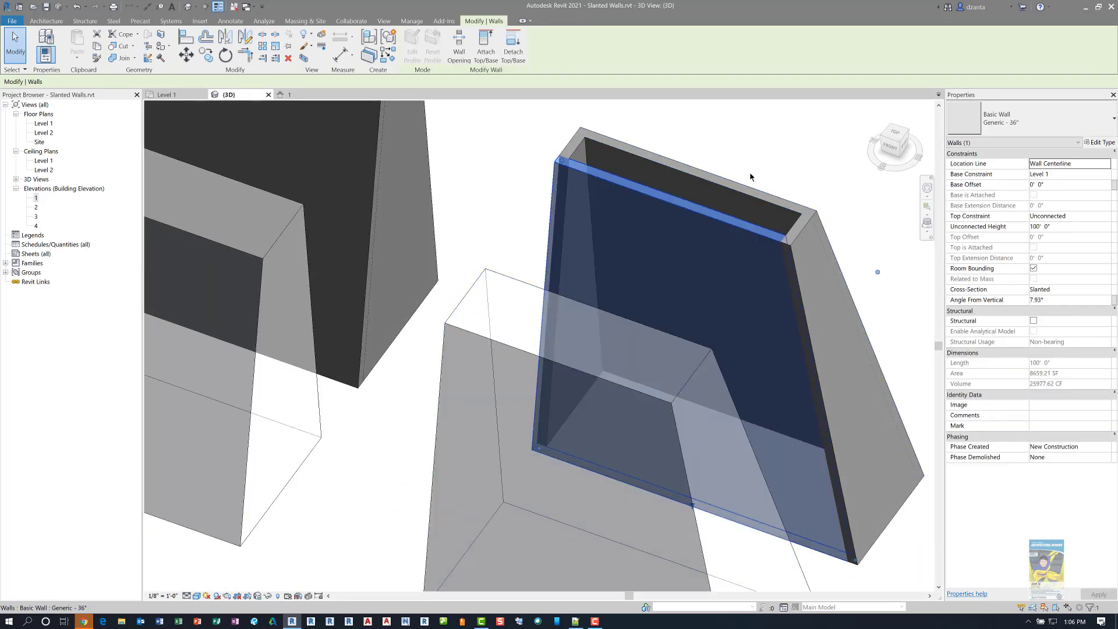
left_click(751, 172)
left_click(801, 233)
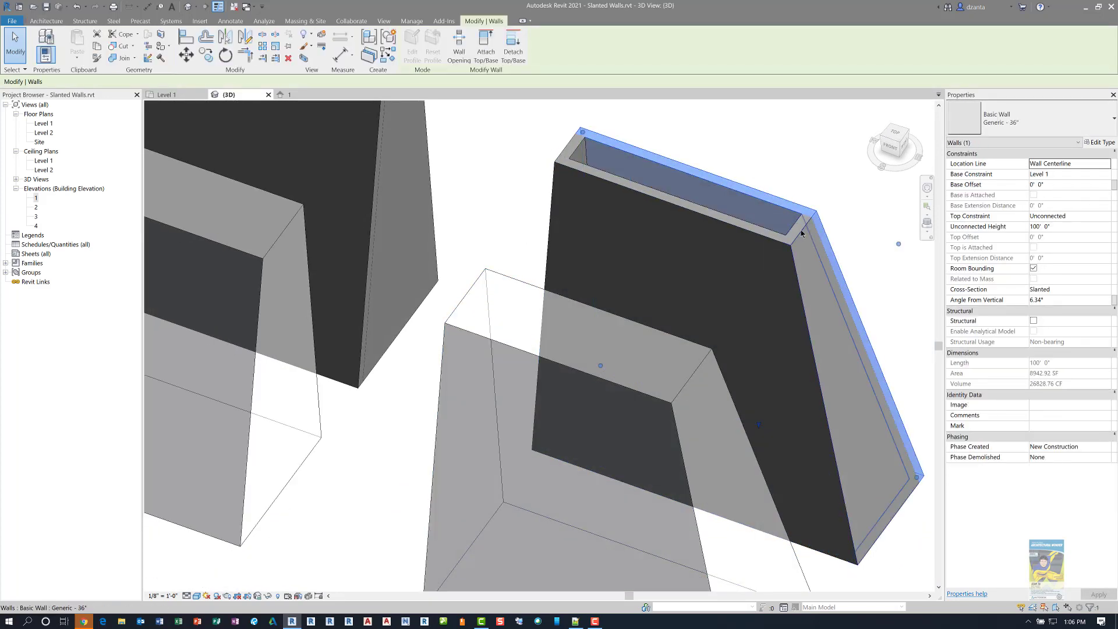
left_click(802, 233)
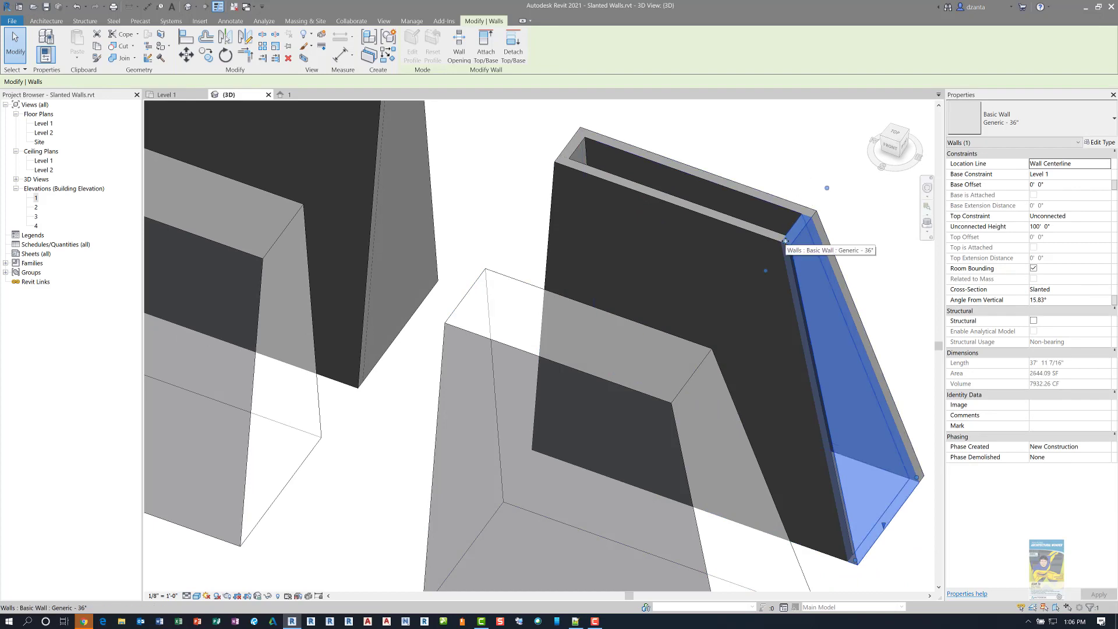
scroll(785, 243, "down", 1)
scroll(785, 243, "down", 4)
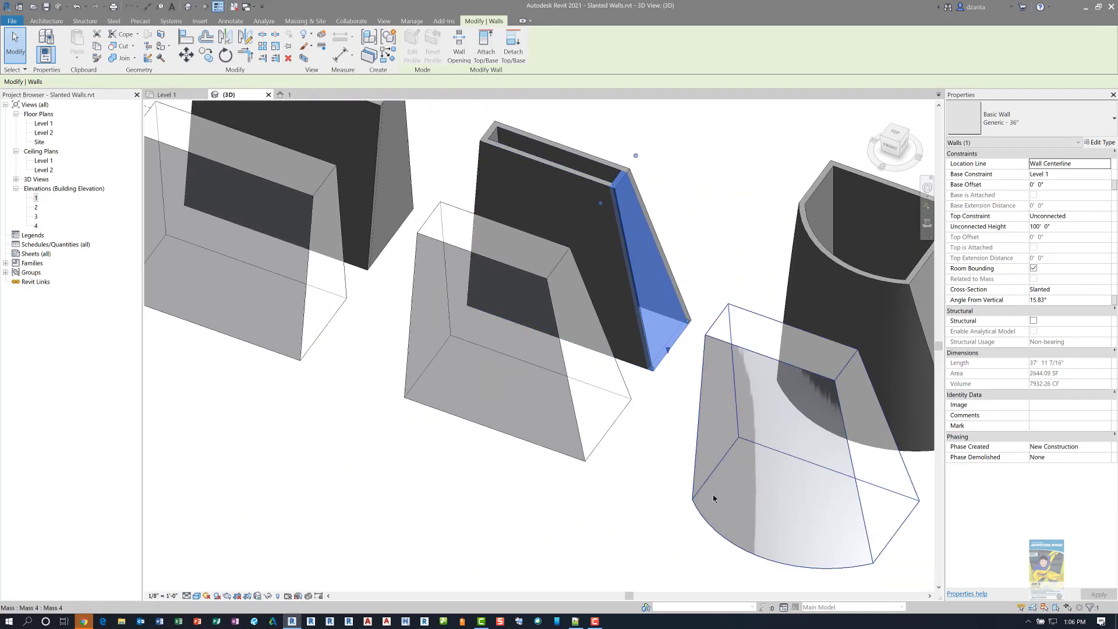
left_click(637, 539)
scroll(611, 466, "up", 4)
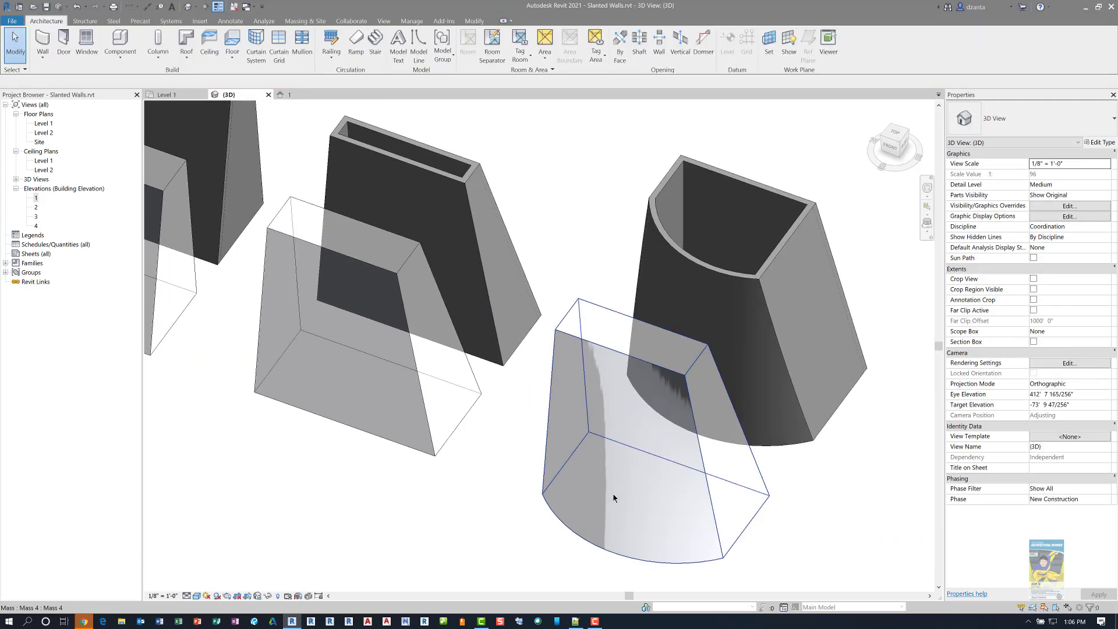
middle_click_drag(609, 497, 520, 471)
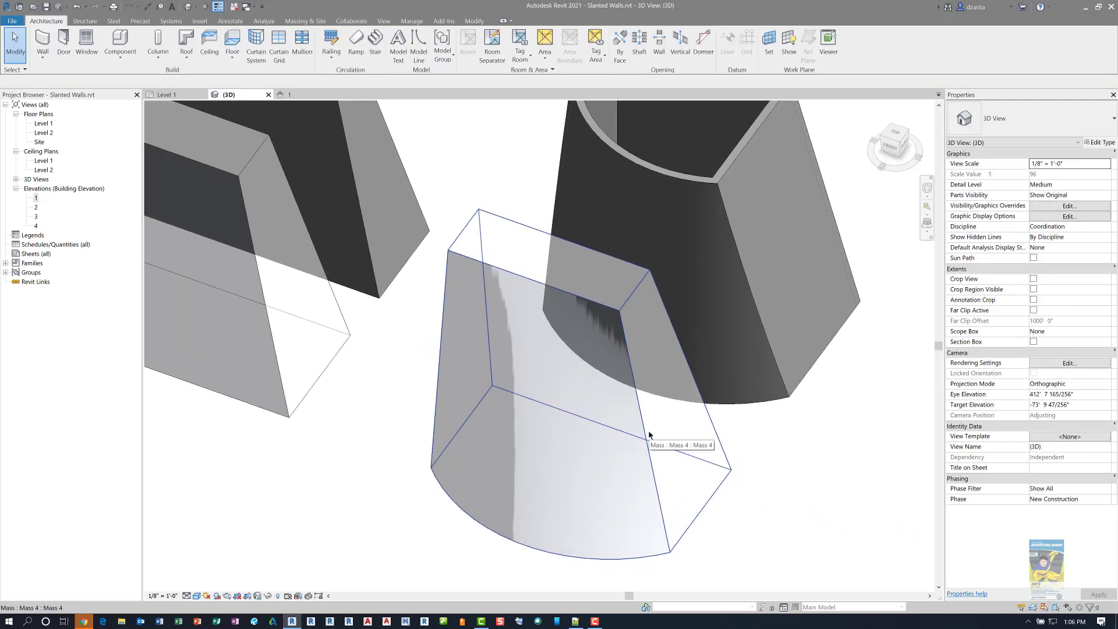
left_click(631, 410)
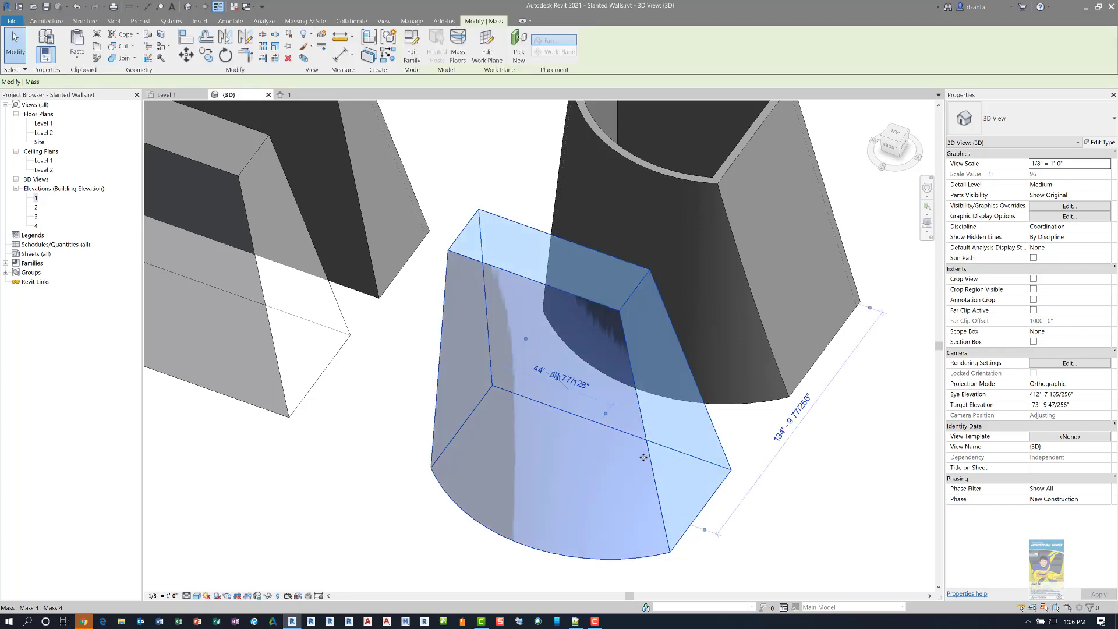
middle_click_drag(630, 409, 616, 371, "shift")
left_click(610, 145)
left_click(645, 179)
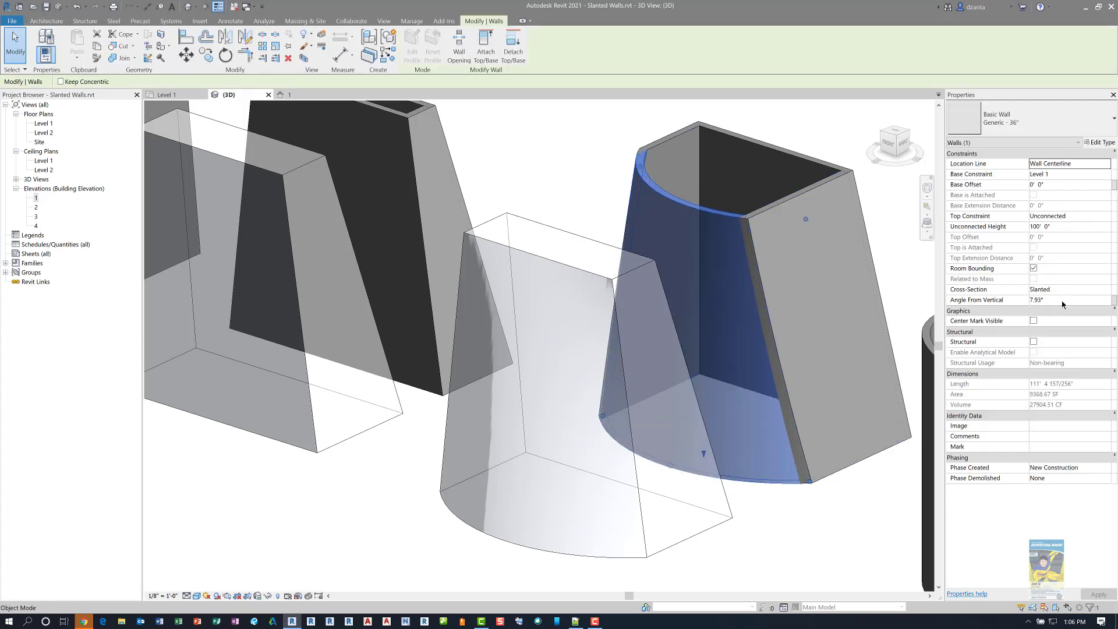
left_click(812, 534)
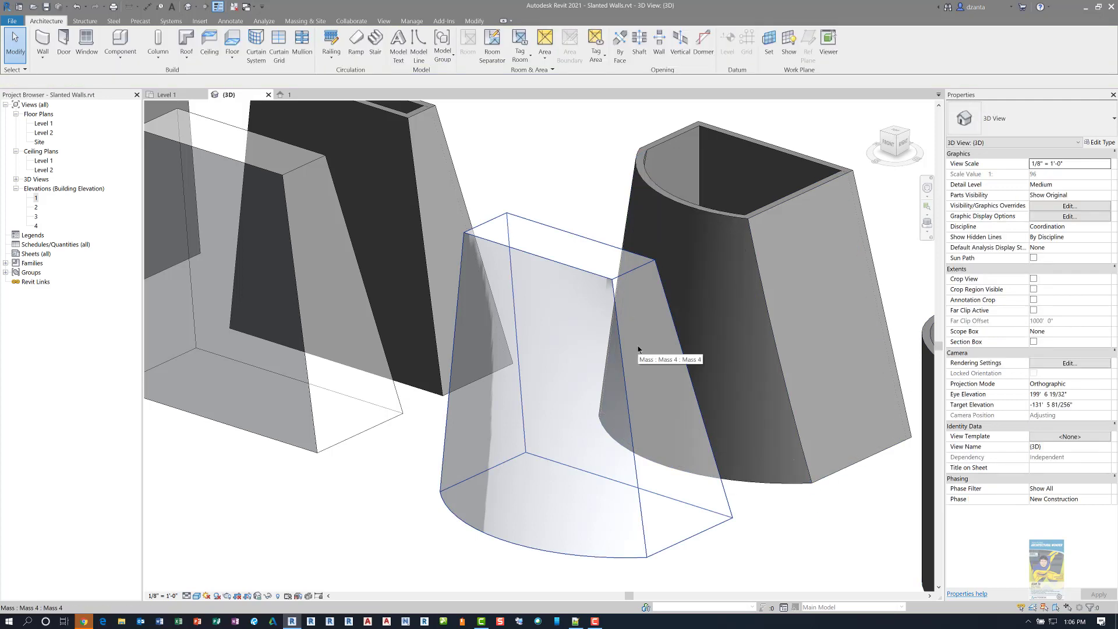
middle_click_drag(638, 347, 771, 209, "shift")
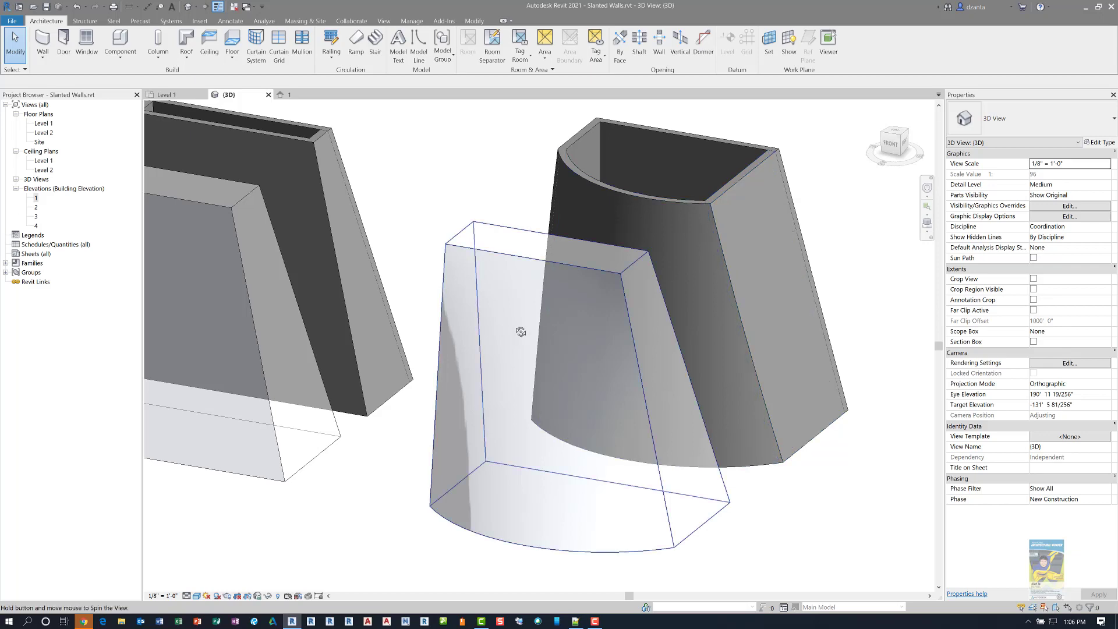
middle_click_drag(524, 324, 485, 322, "shift")
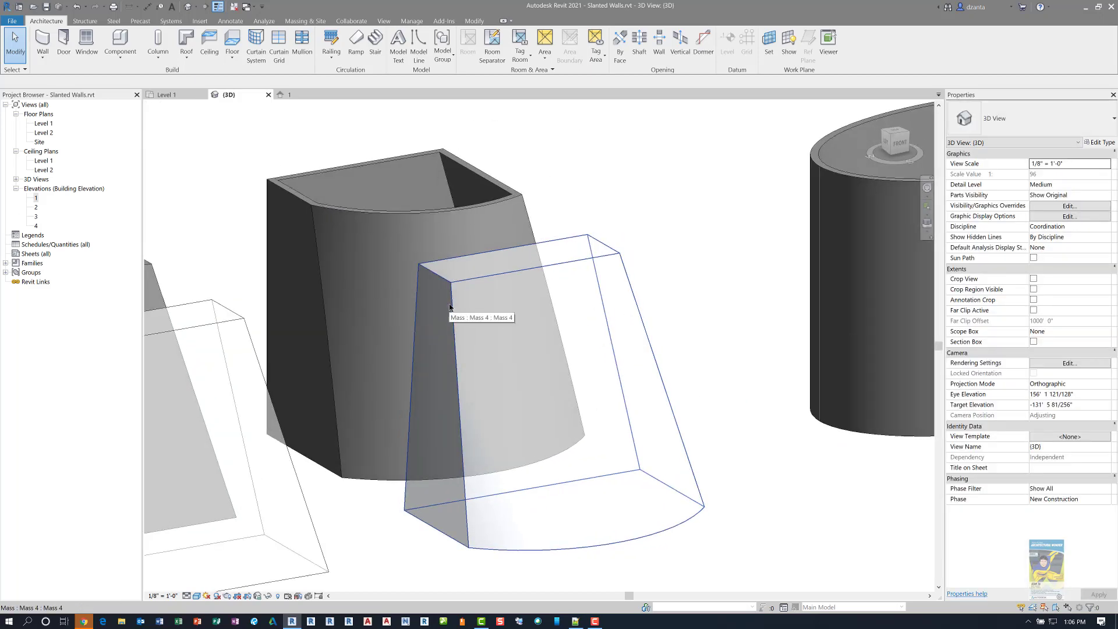
middle_click_drag(422, 370, 396, 247, "shift")
left_click(236, 208)
left_click(392, 242)
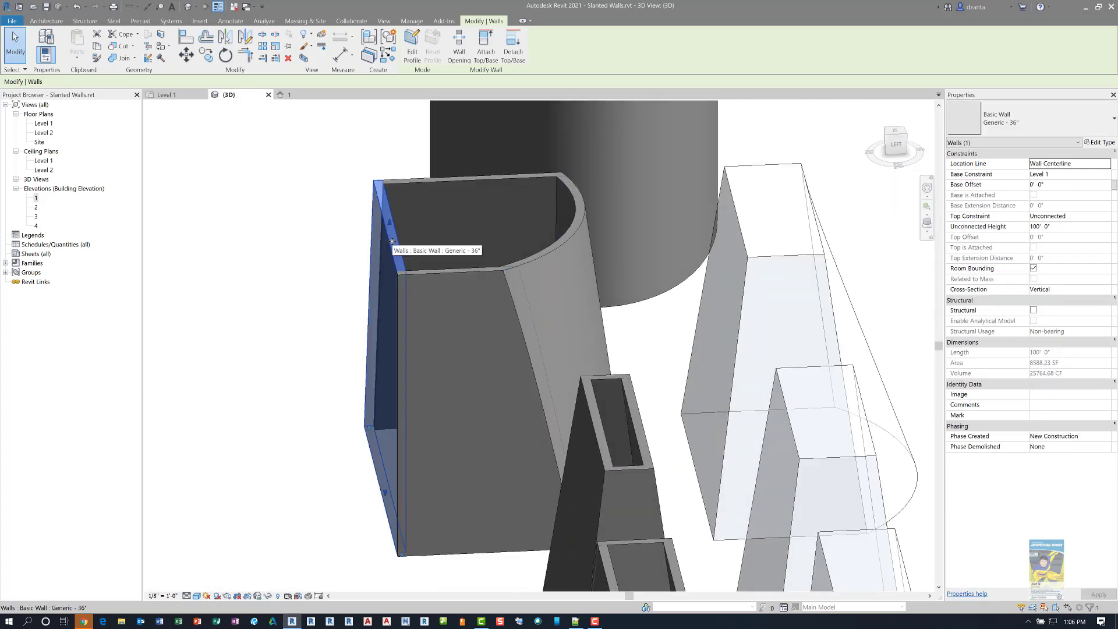
Open Elevation 3 and zoom in on the 83.66° and 82.07° base angle dimensions
left_click(298, 274)
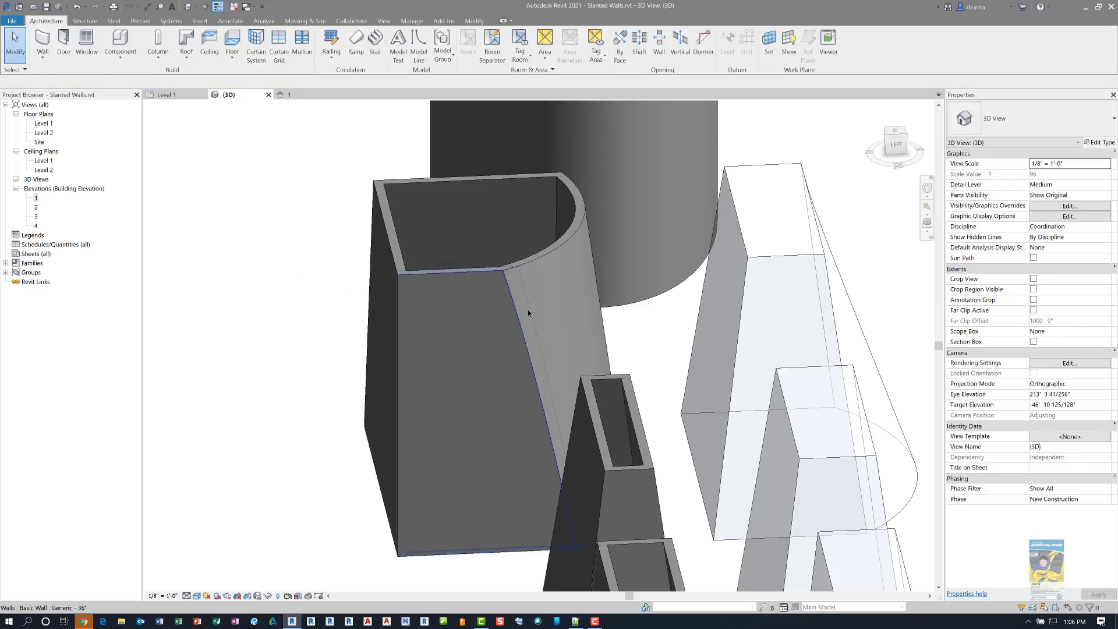
left_click(186, 95)
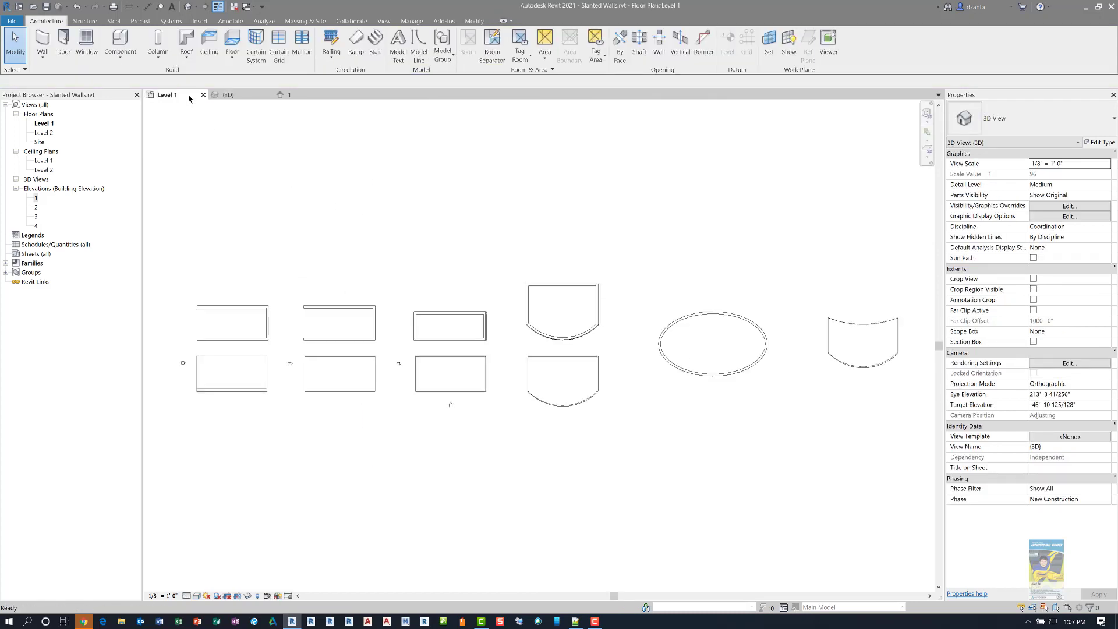
scroll(527, 356, "up", 2)
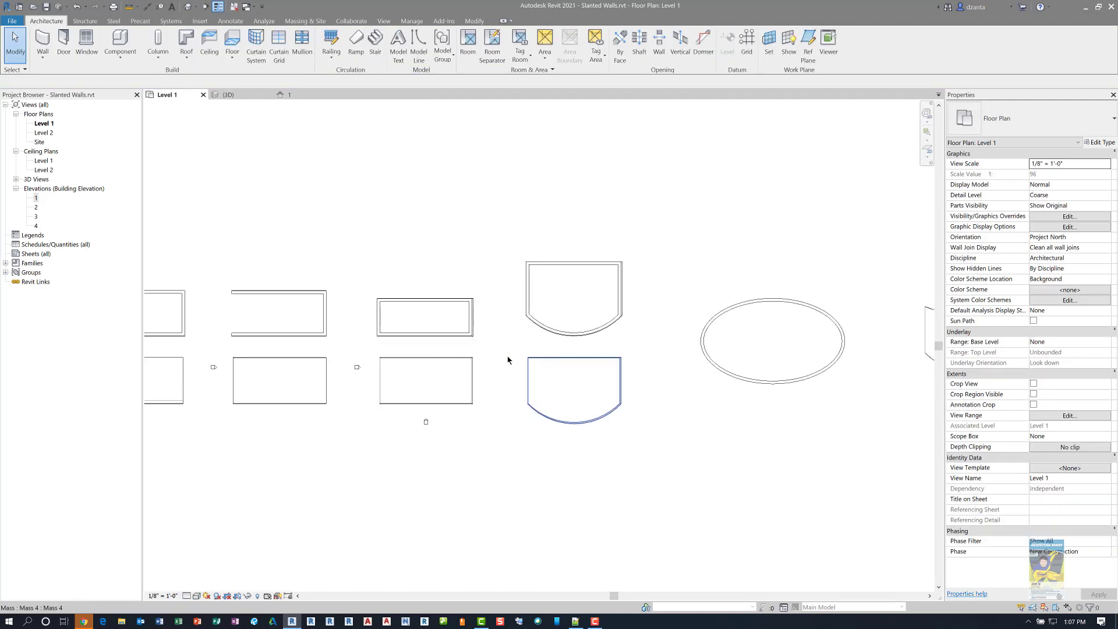
double_click(365, 369)
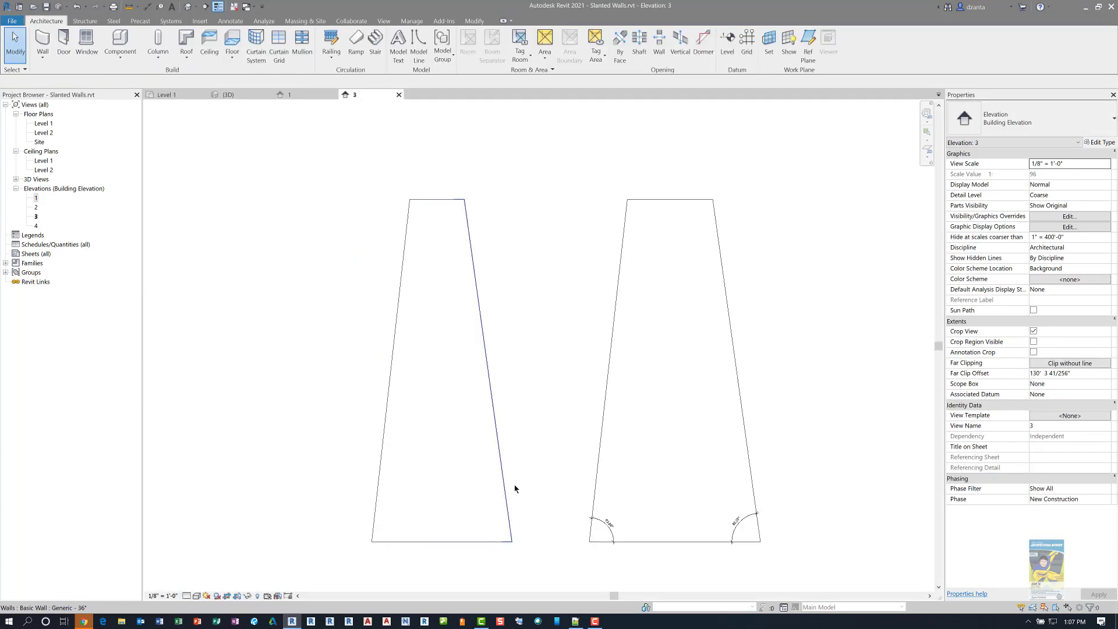
scroll(568, 535, "up", 2)
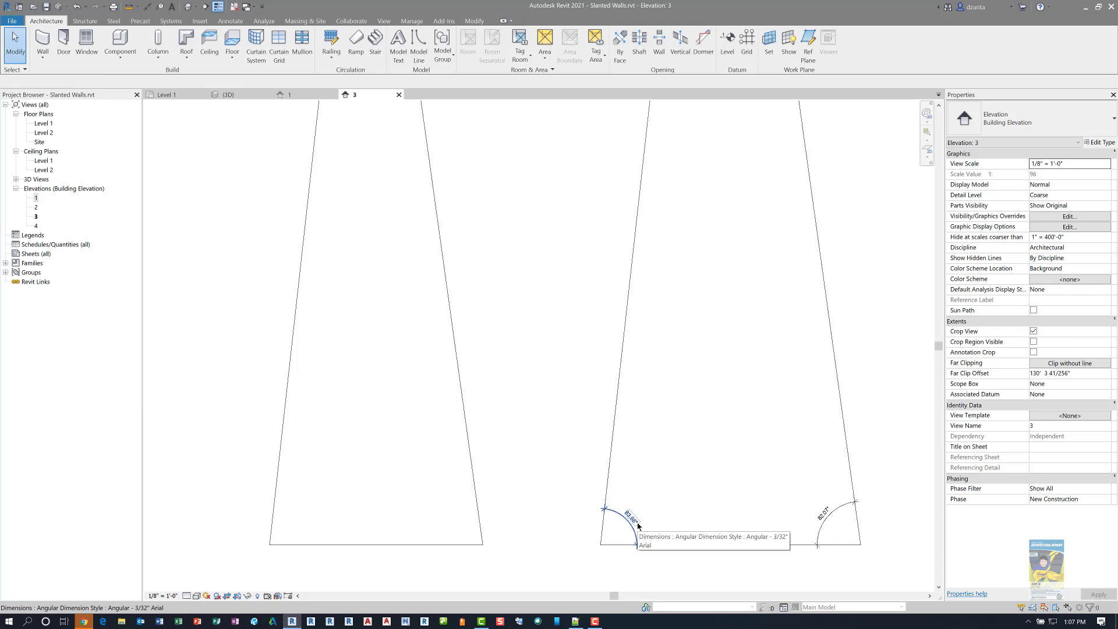
scroll(640, 532, "up", 1)
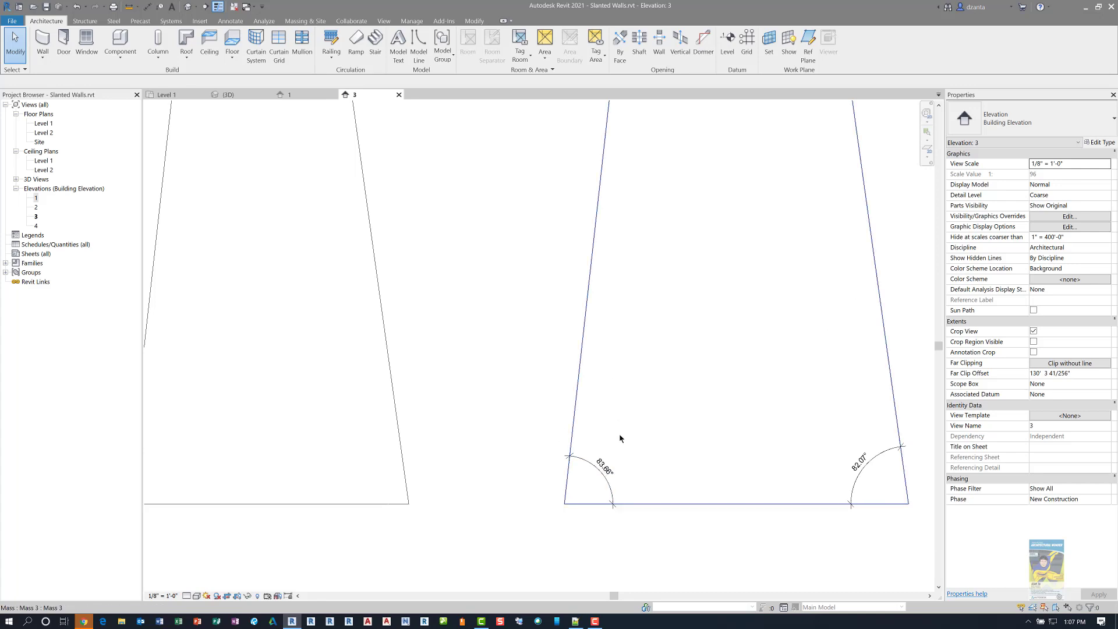
Compute 90 − 83.66 = 6.34 in Calculator as the wall's offset from vertical
key("XF86Calculator")
type("90 - 83")
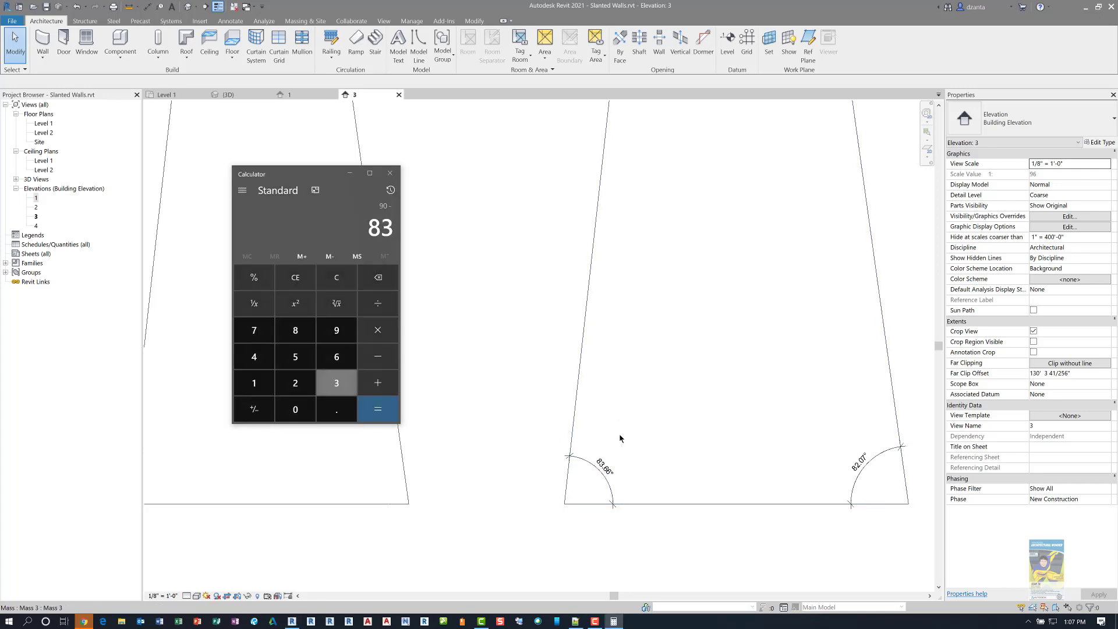
type(".66")
key("Return")
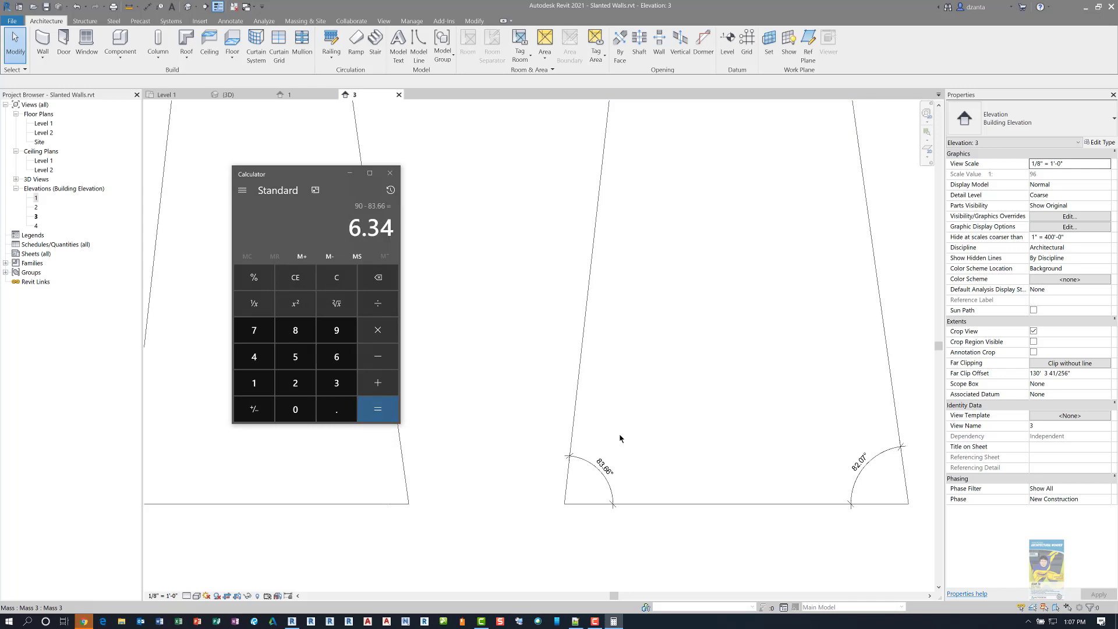
In the 3D view, give the tapered form's left wall a Slanted cross-section at 6.34°
left_click(398, 179)
left_click(232, 96)
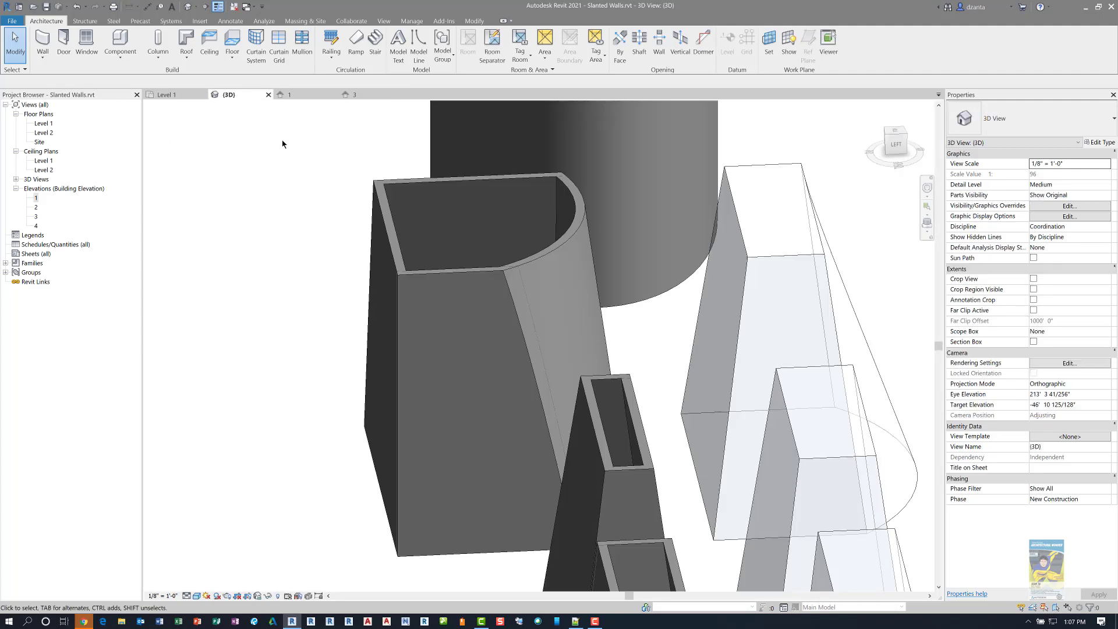
left_click(391, 212)
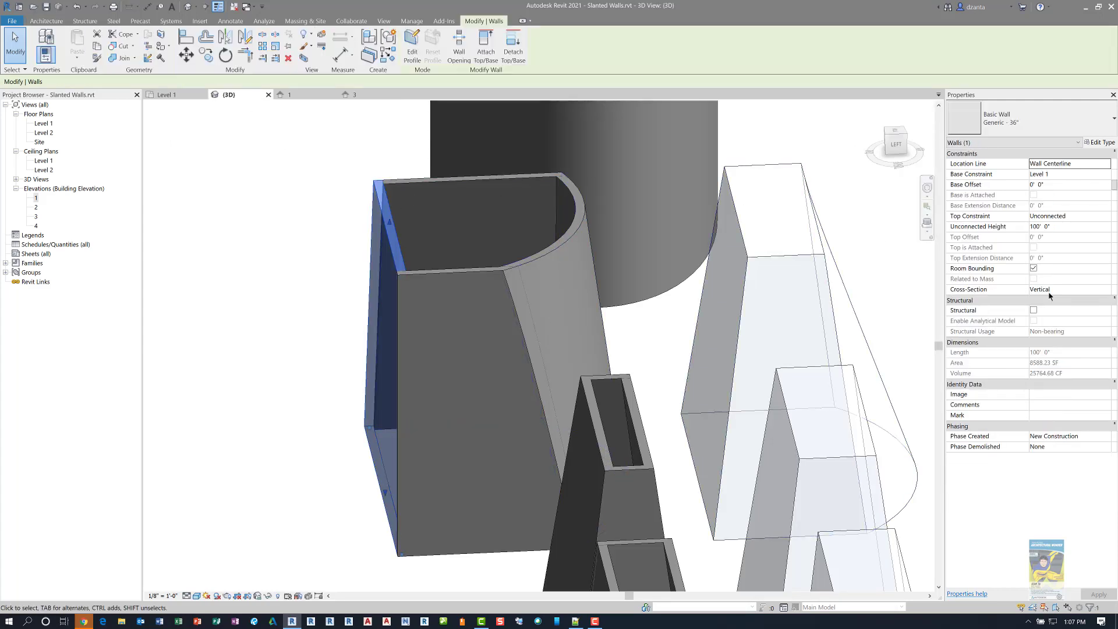
left_click(1106, 292)
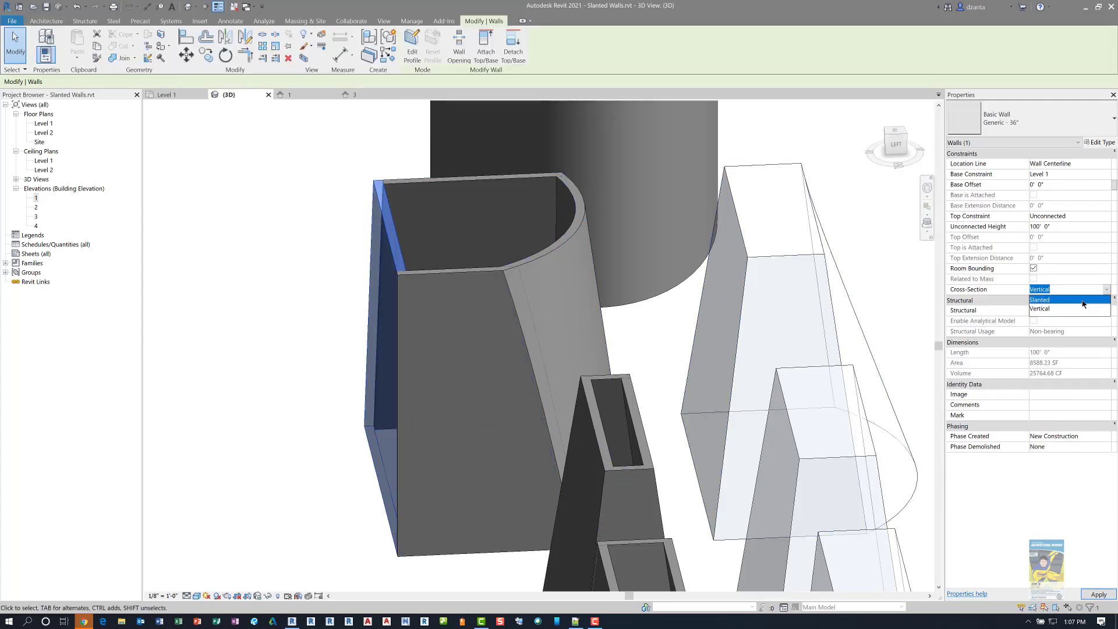
left_click(1084, 310)
left_click(1070, 300)
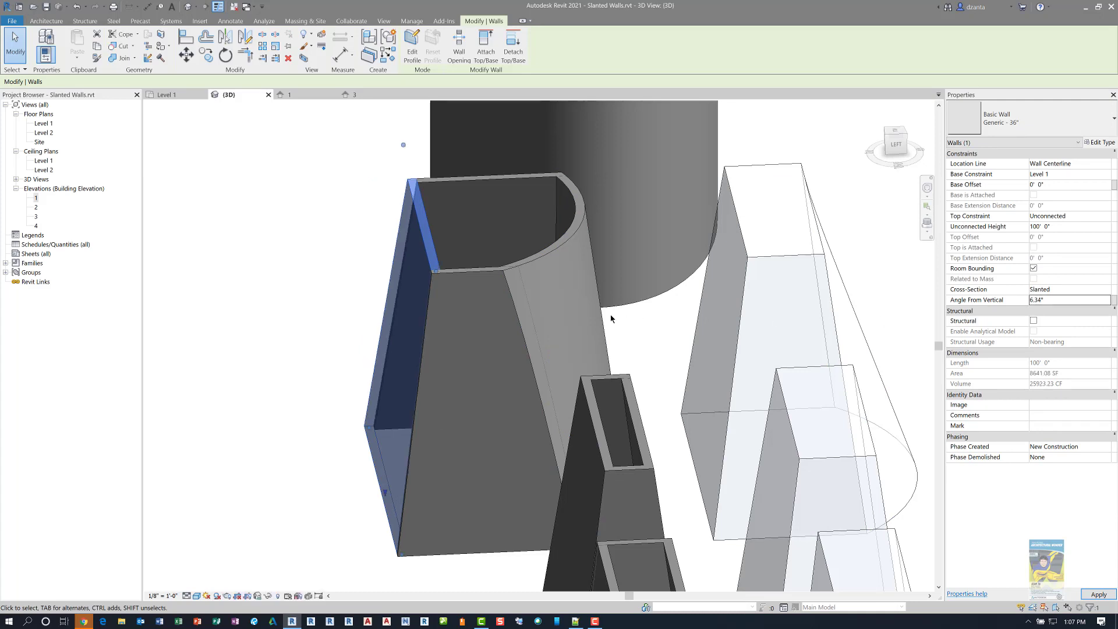
left_click(307, 283)
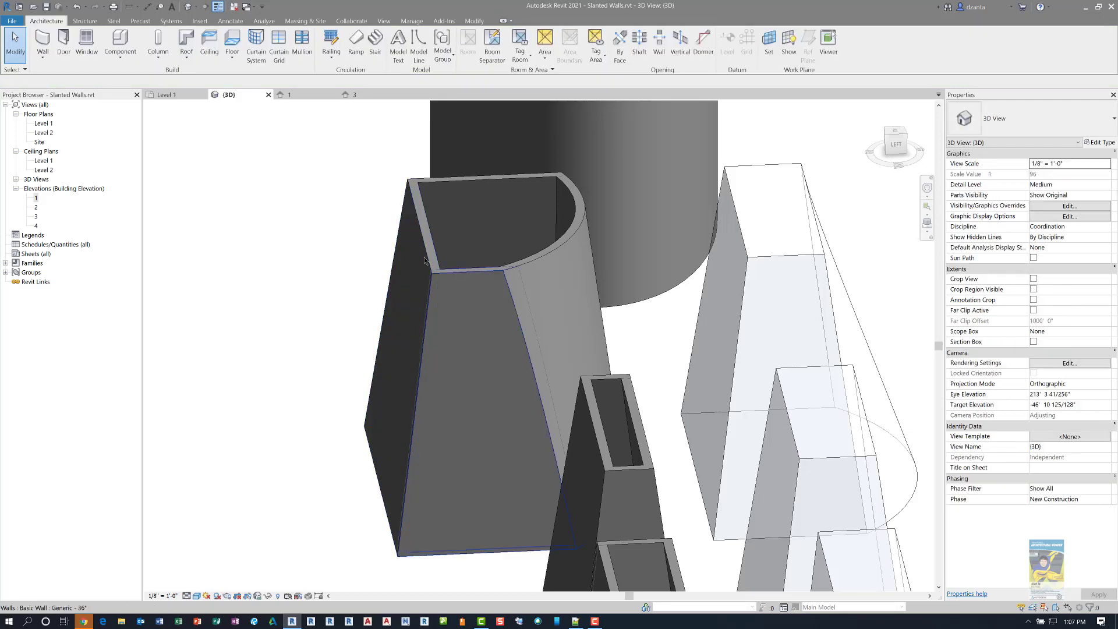
middle_click_drag(455, 339, 566, 307, "shift")
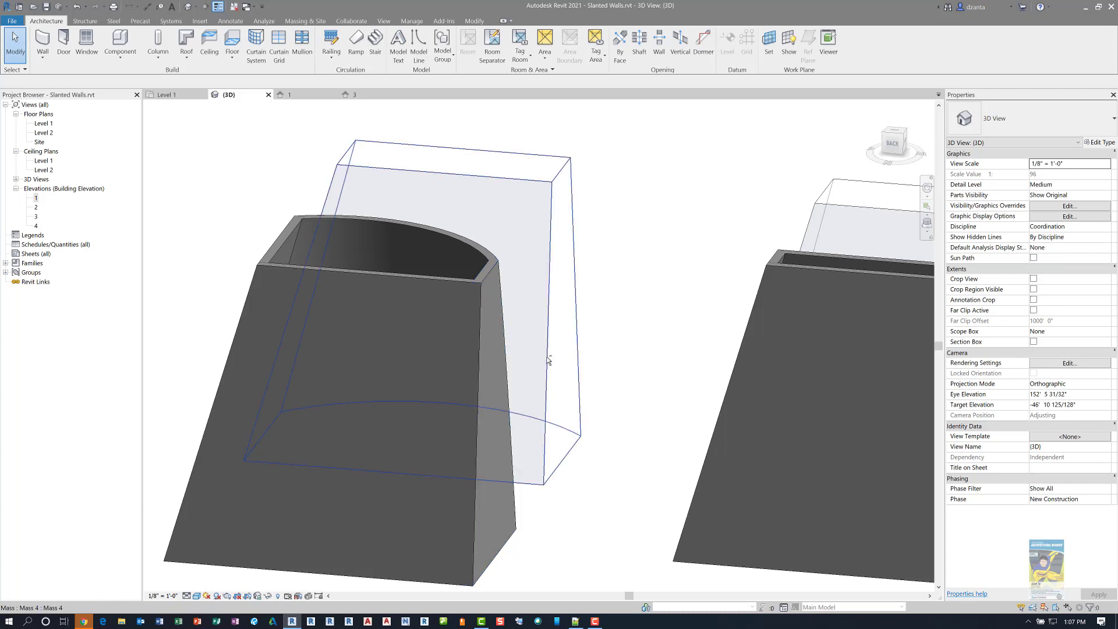
middle_click_drag(552, 363, 501, 315, "shift")
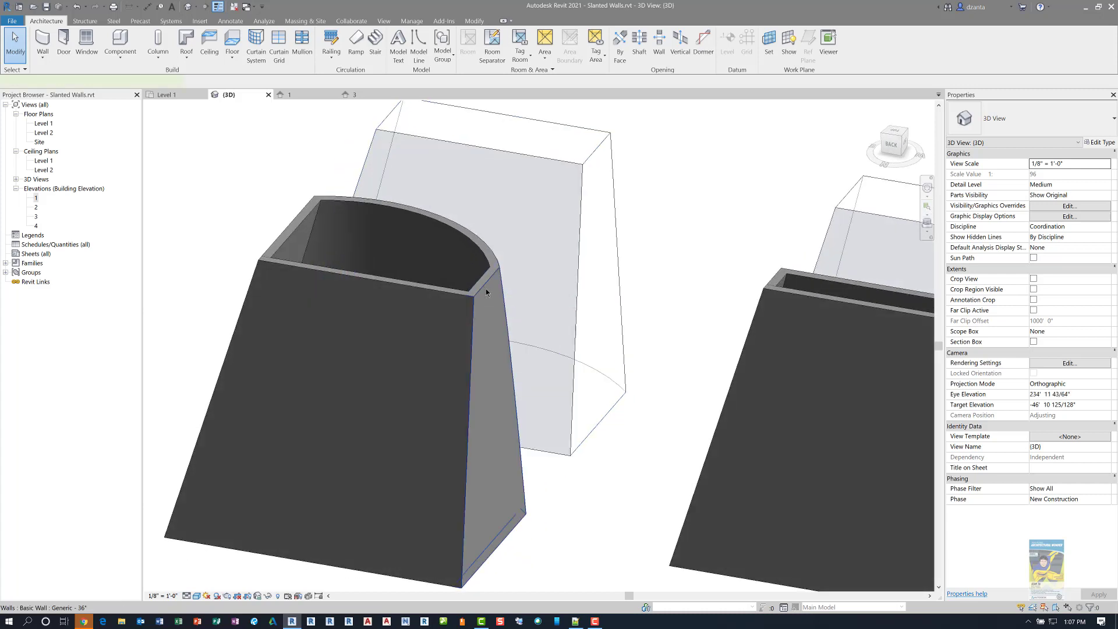
Slant the curved form's end wall at -6° and unjoin it from the adjacent walls
left_click(486, 288)
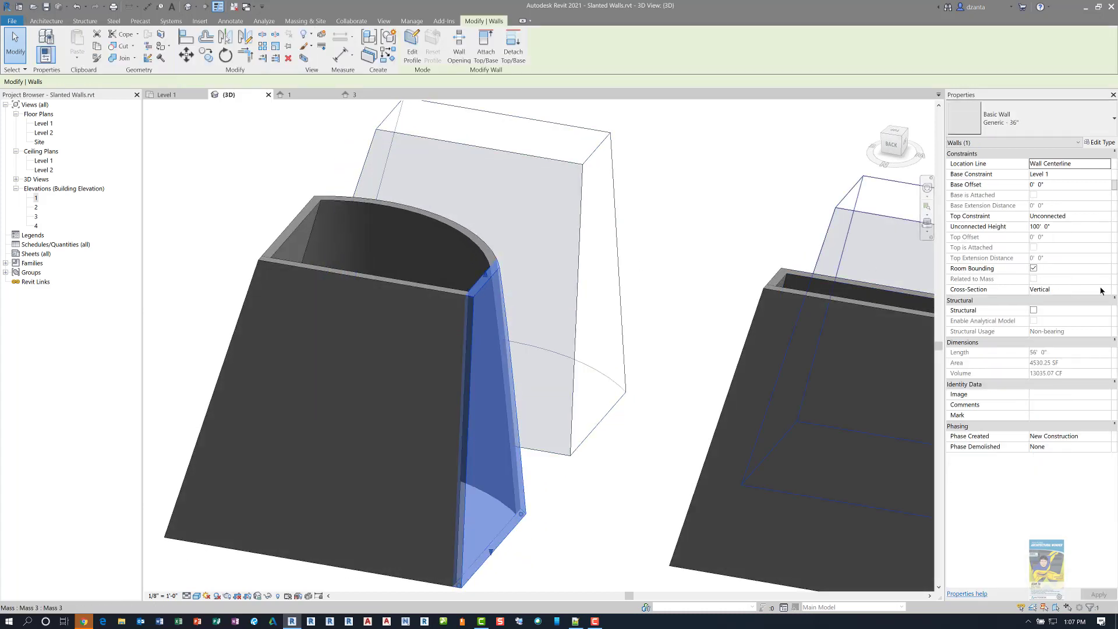
left_click(1104, 291)
left_click(1072, 310)
left_click(1073, 301)
key("Return")
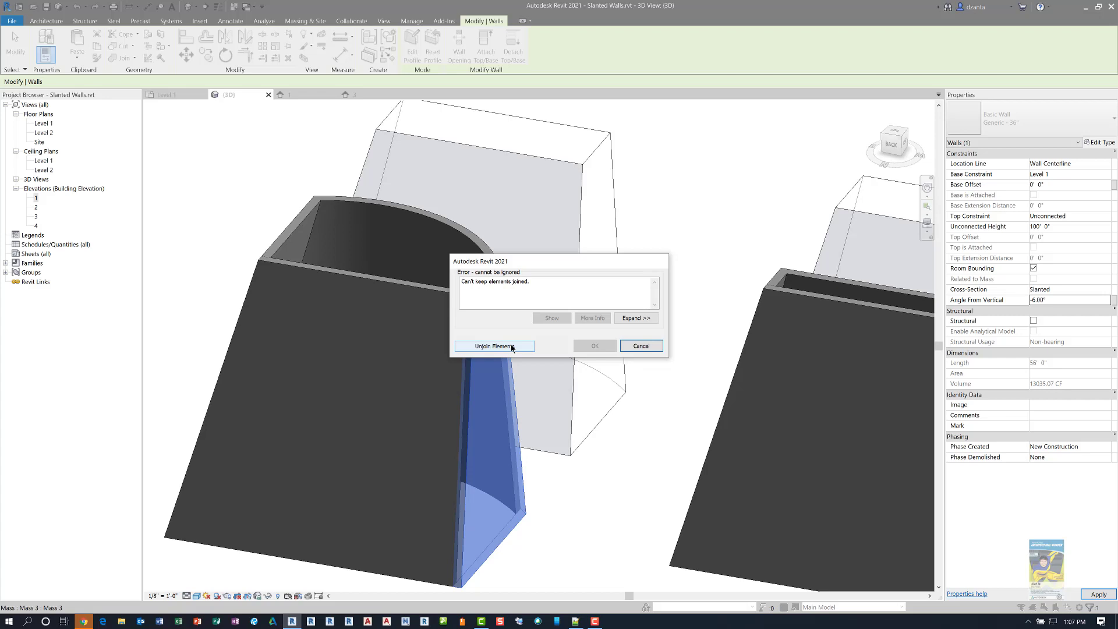
left_click(512, 346)
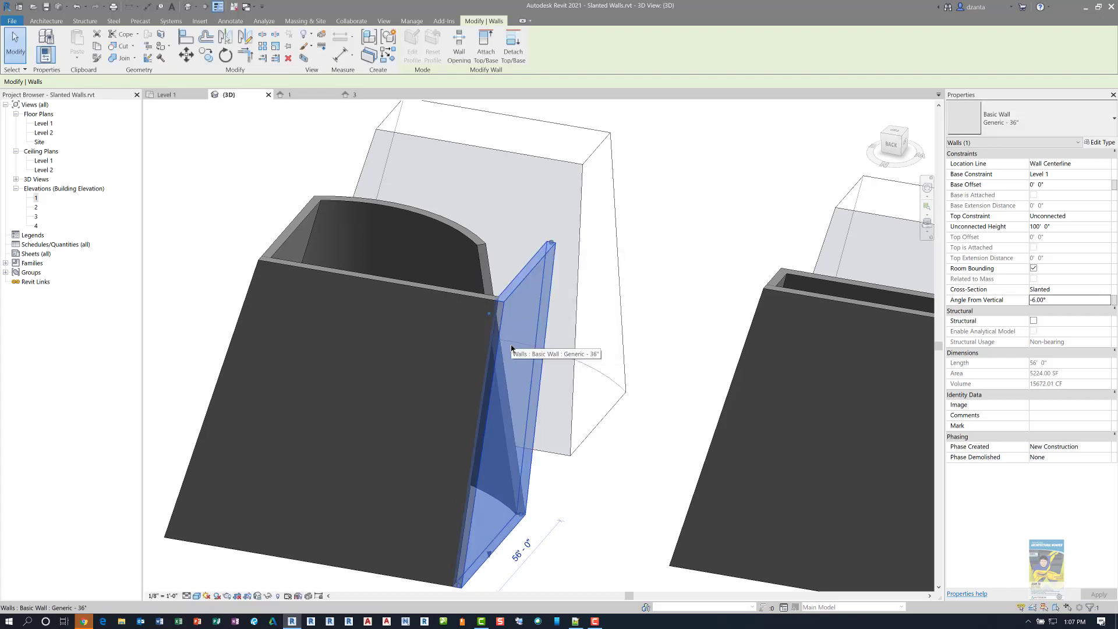
Correct the end wall's angle to 6.00° from vertical and orbit to inspect it
middle_click_drag(932, 322, 876, 317, "shift")
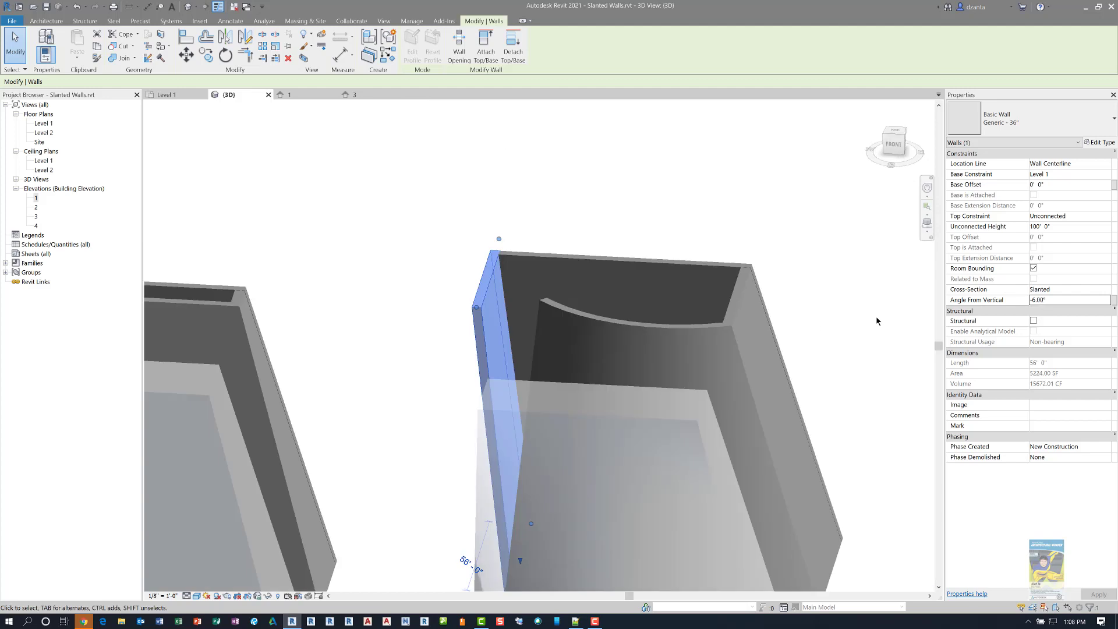
left_click(1045, 300)
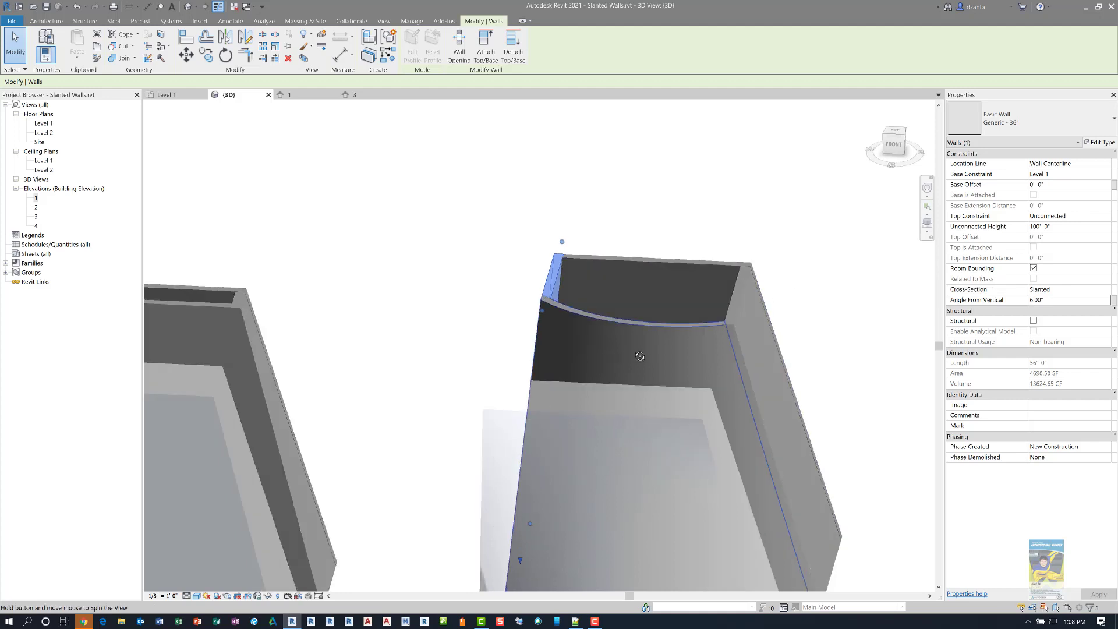
middle_click_drag(643, 356, 575, 365, "shift")
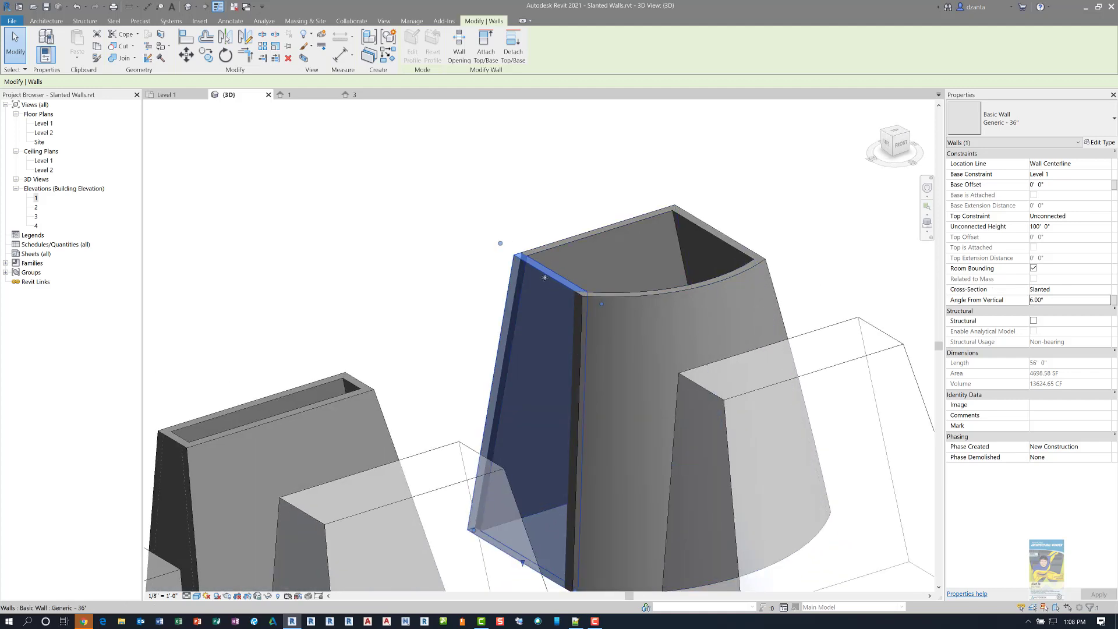
left_click(526, 214)
middle_click_drag(525, 214, 559, 356, "shift")
Create a Wall by Face on the transparent mass's curved face
left_click(43, 56)
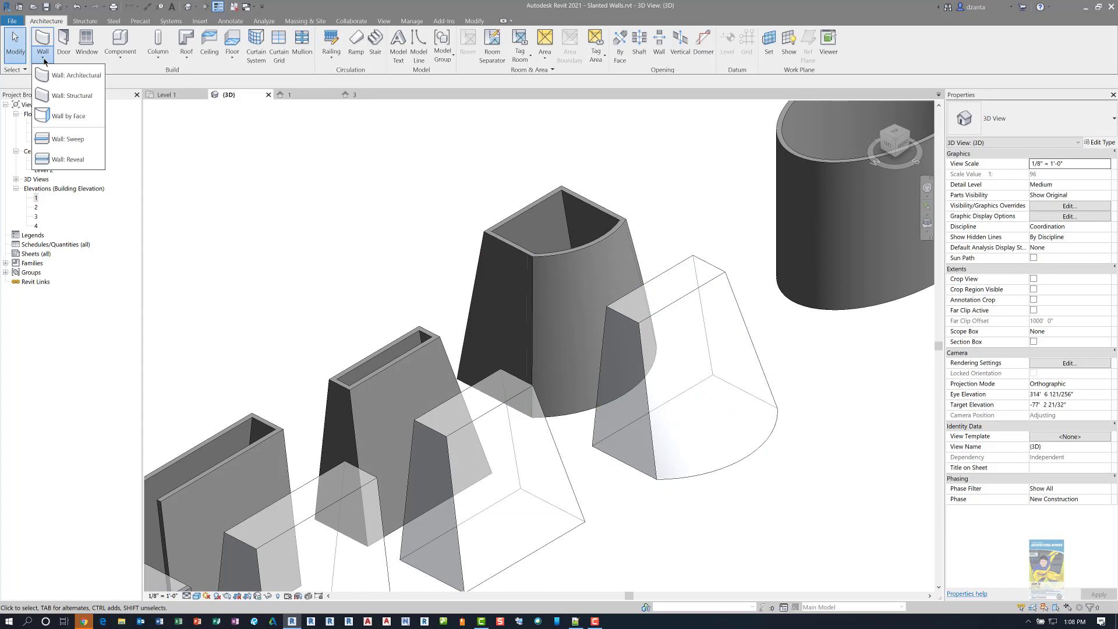
left_click(46, 115)
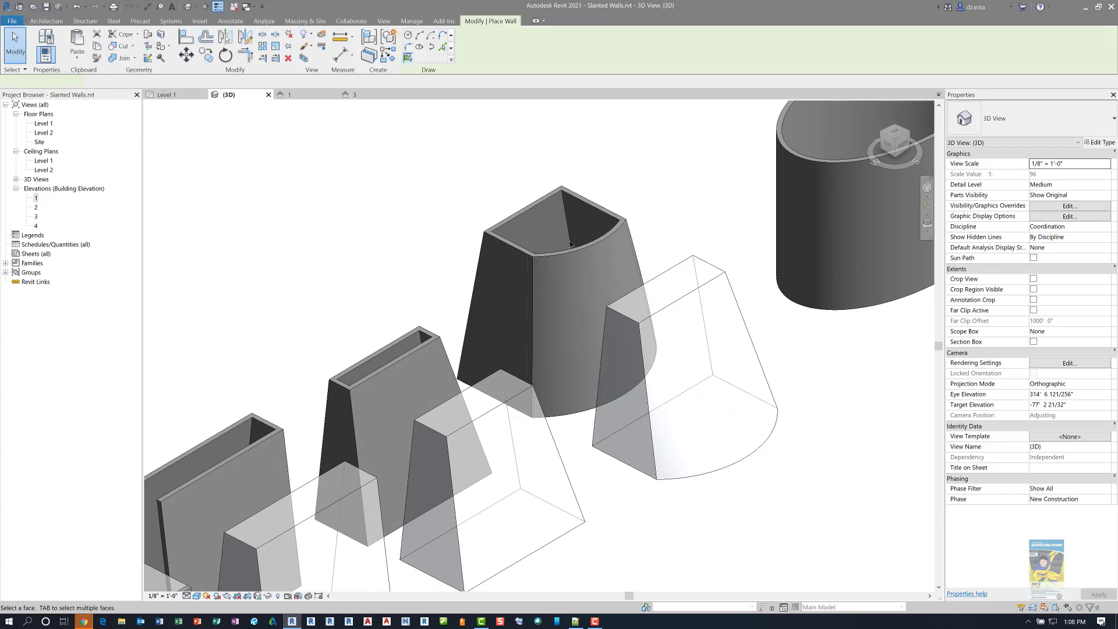
left_click(733, 360)
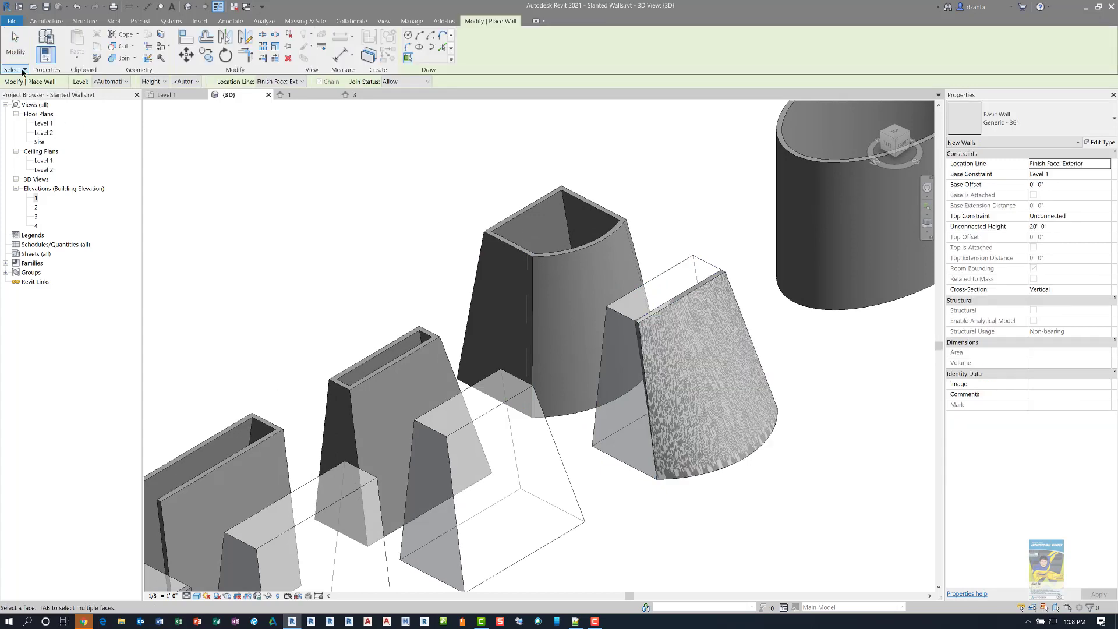
left_click(16, 47)
Review the new curved wall: 100'-0" tall, Slanted at 7.93° from vertical
scroll(622, 244, "up", 5)
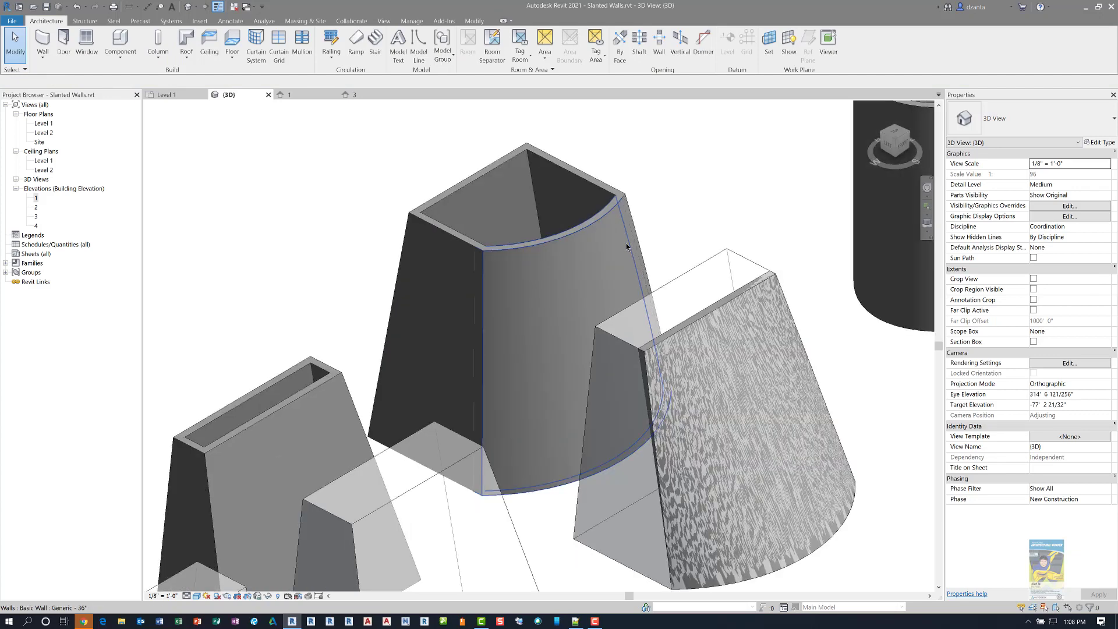
left_click(598, 216)
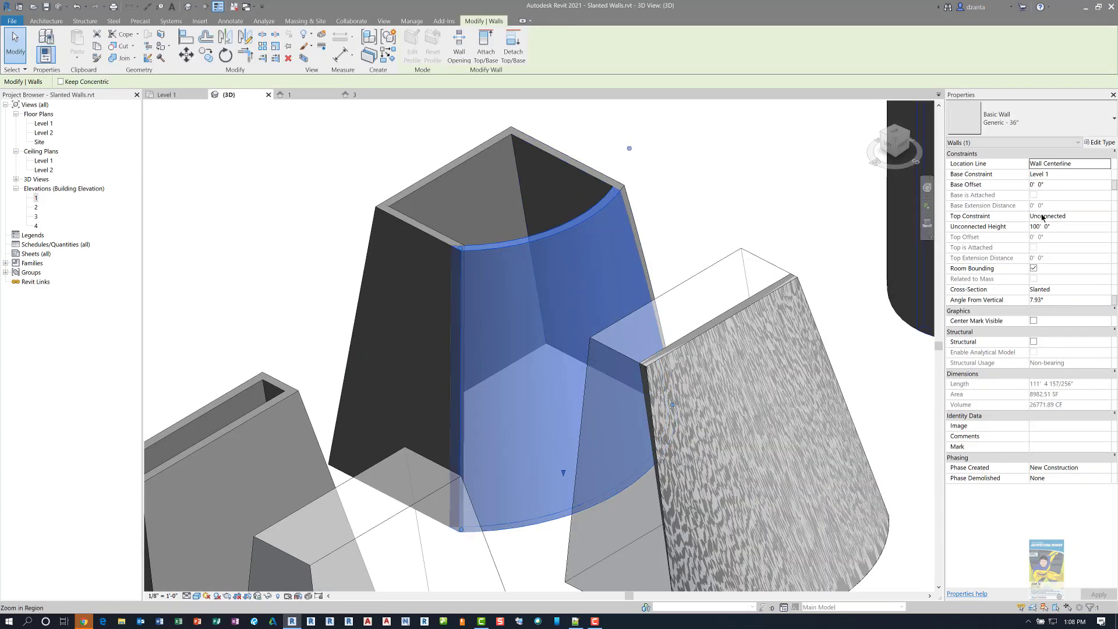
key("Escape")
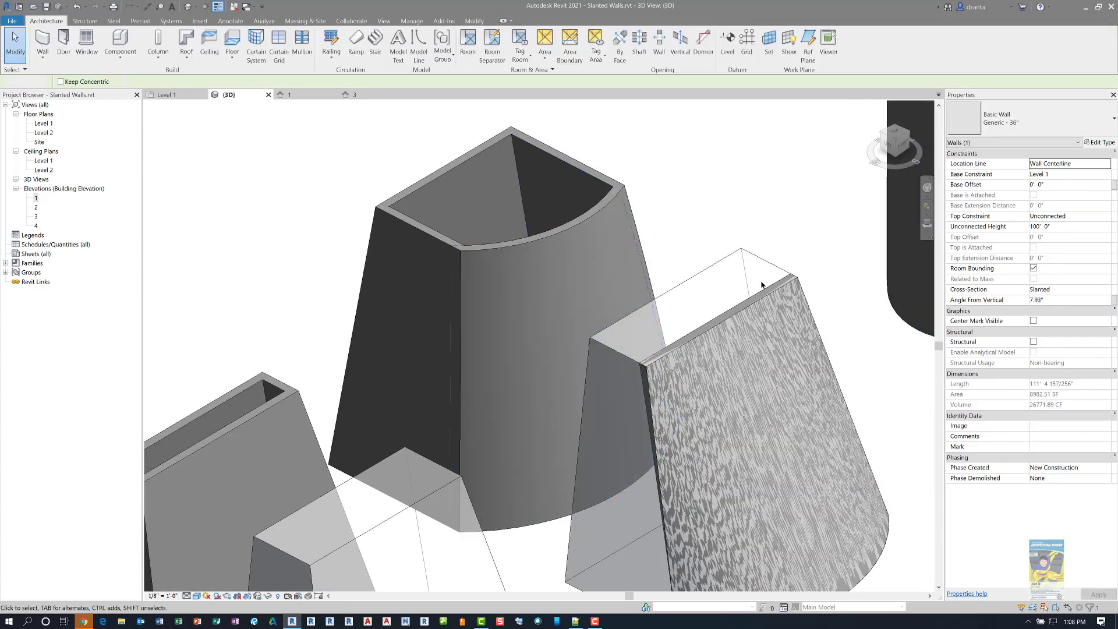
left_click(761, 318)
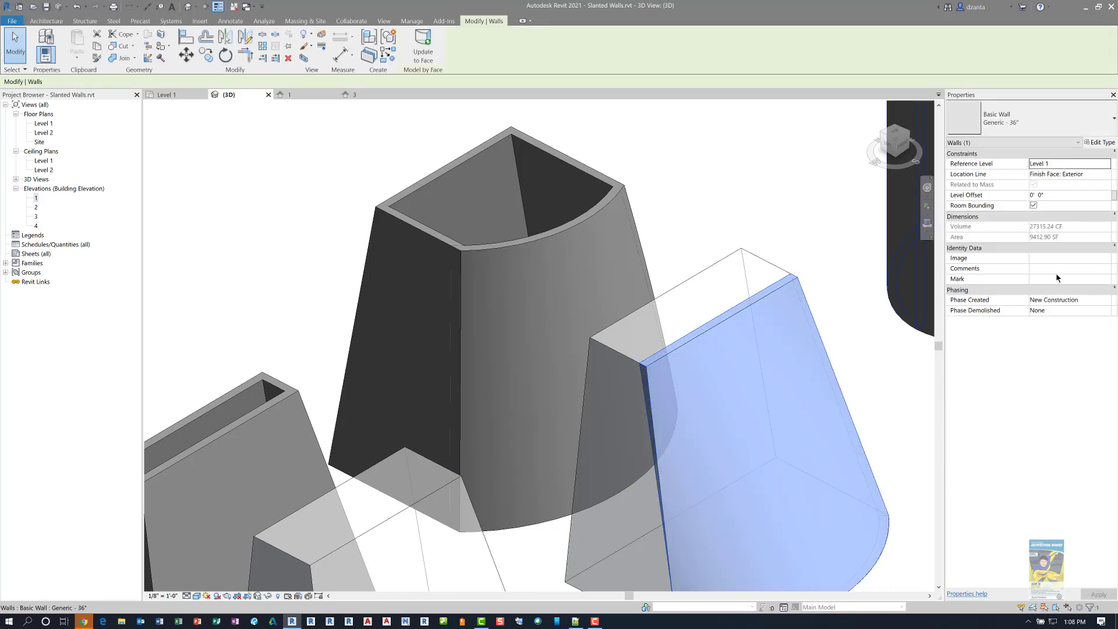
left_click(775, 209)
scroll(810, 404, "down", 3)
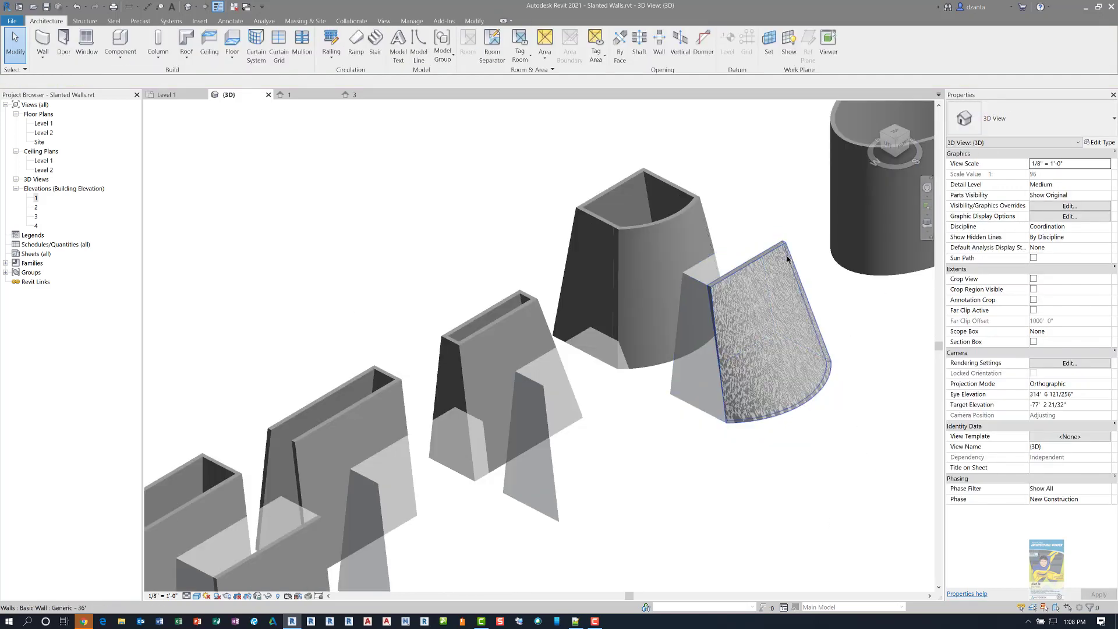
middle_click_drag(810, 404, 431, 473)
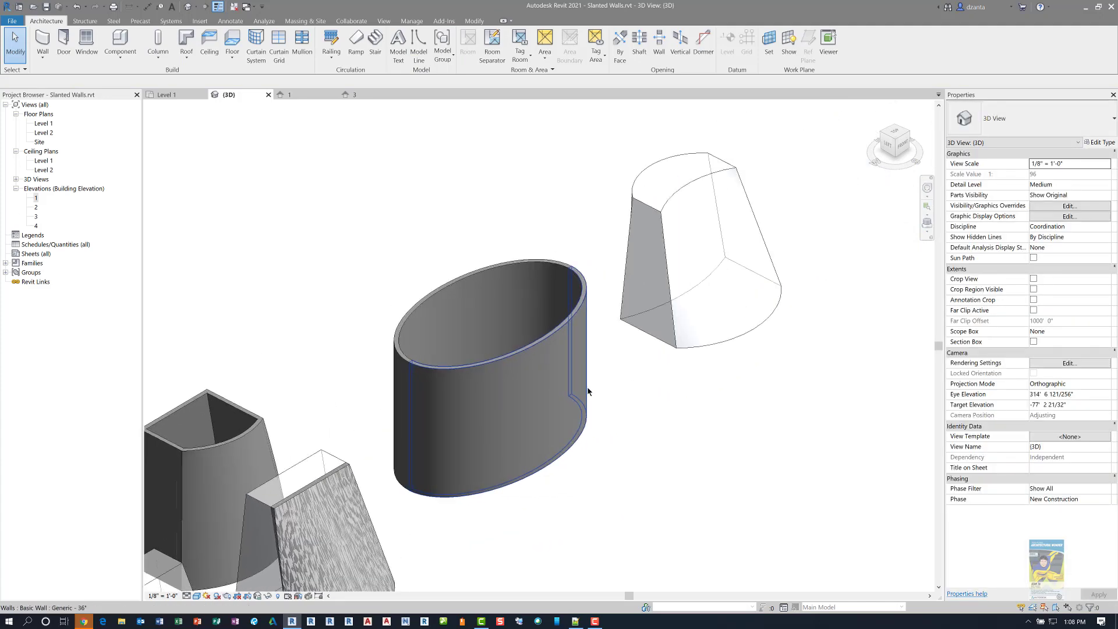
Give the elliptical wall a Slanted cross-section, trying 5° then -5° from vertical
scroll(614, 379, "up", 1)
middle_click_drag(616, 375, 601, 379)
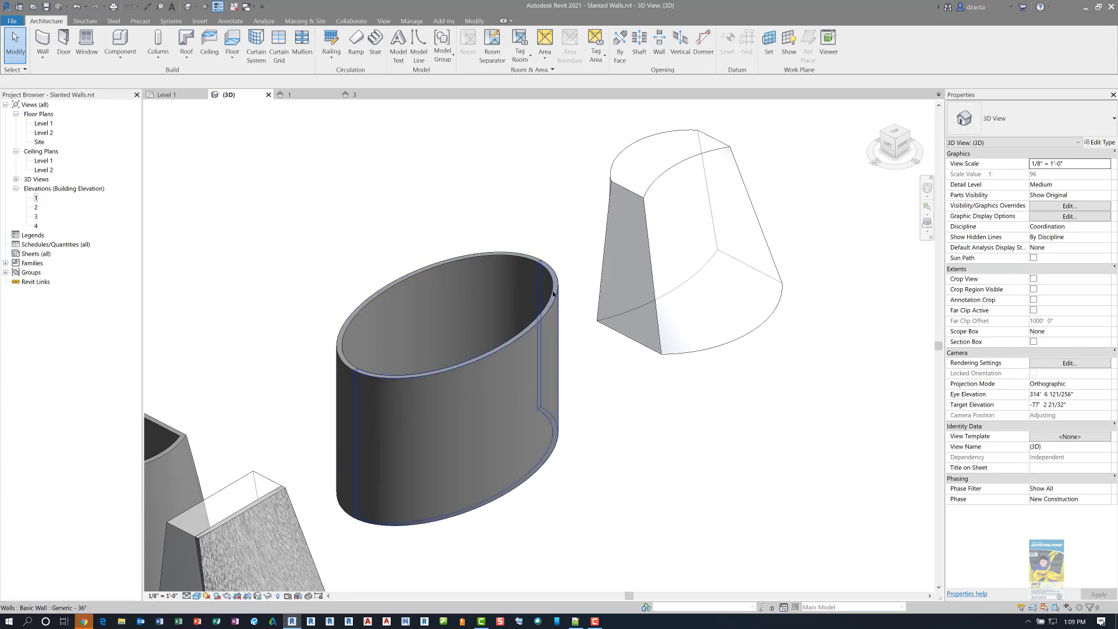
left_click(488, 359)
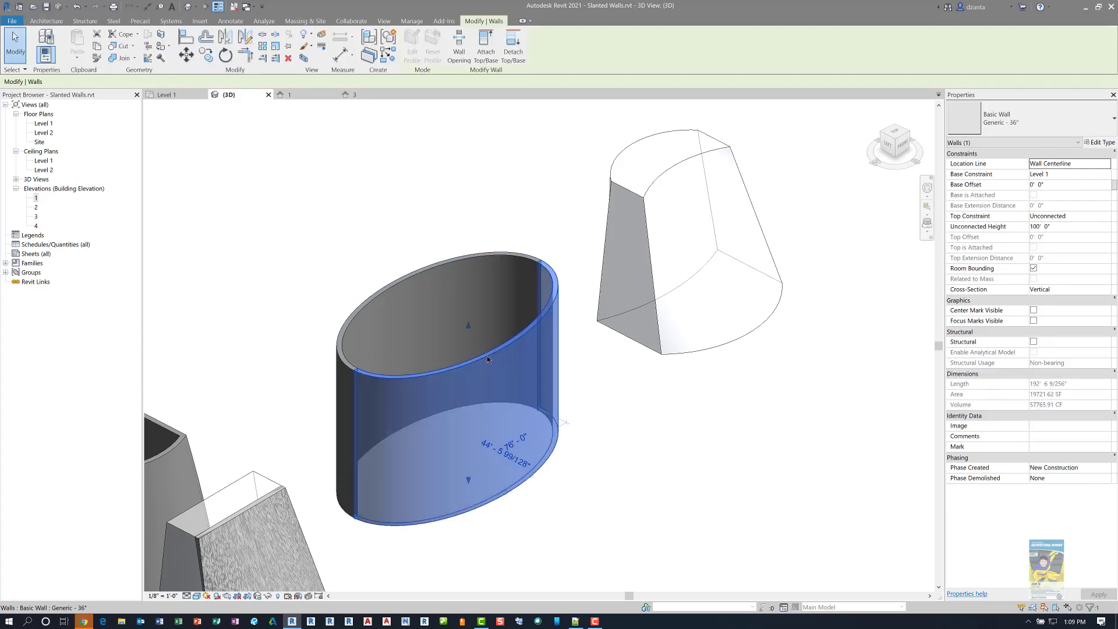
left_click(1108, 289)
left_click(1075, 309)
left_click(1072, 299)
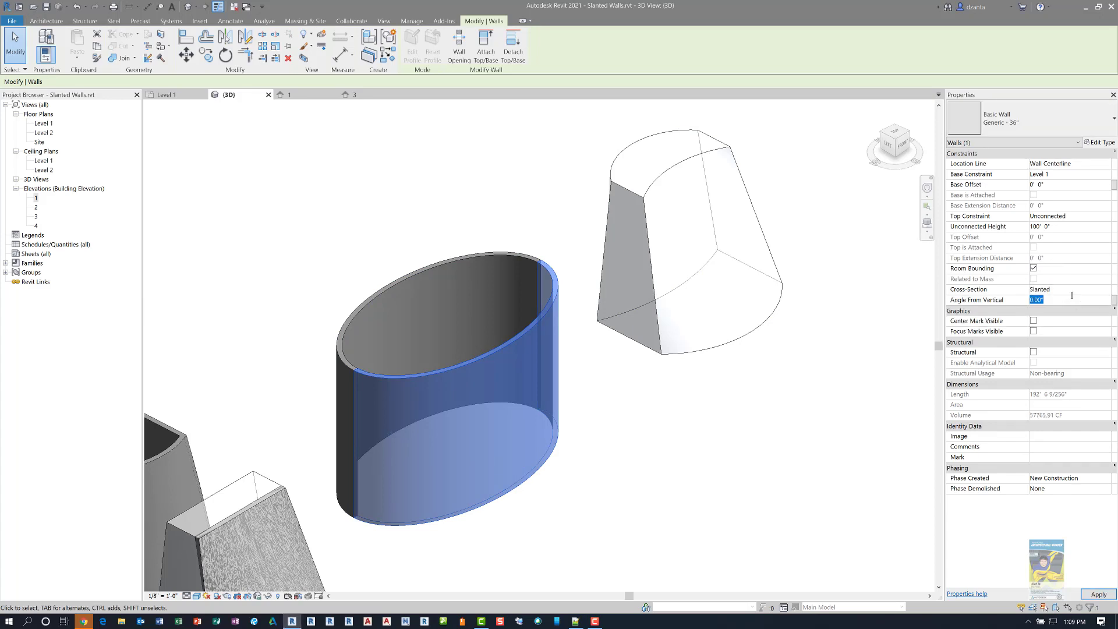
key("Return")
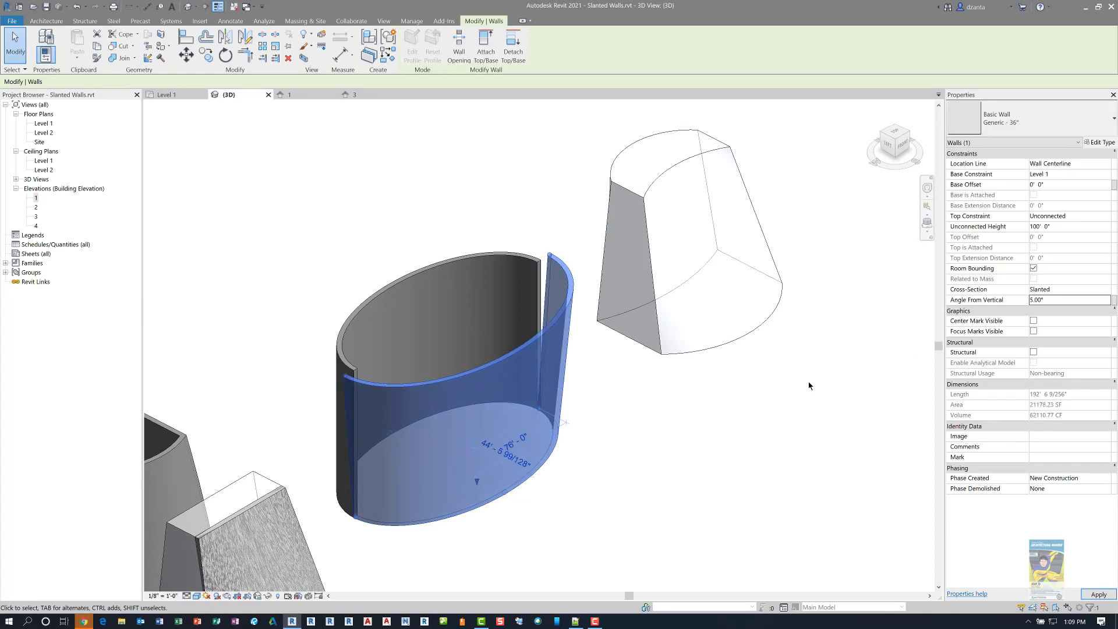
left_click(1059, 299)
key("Return")
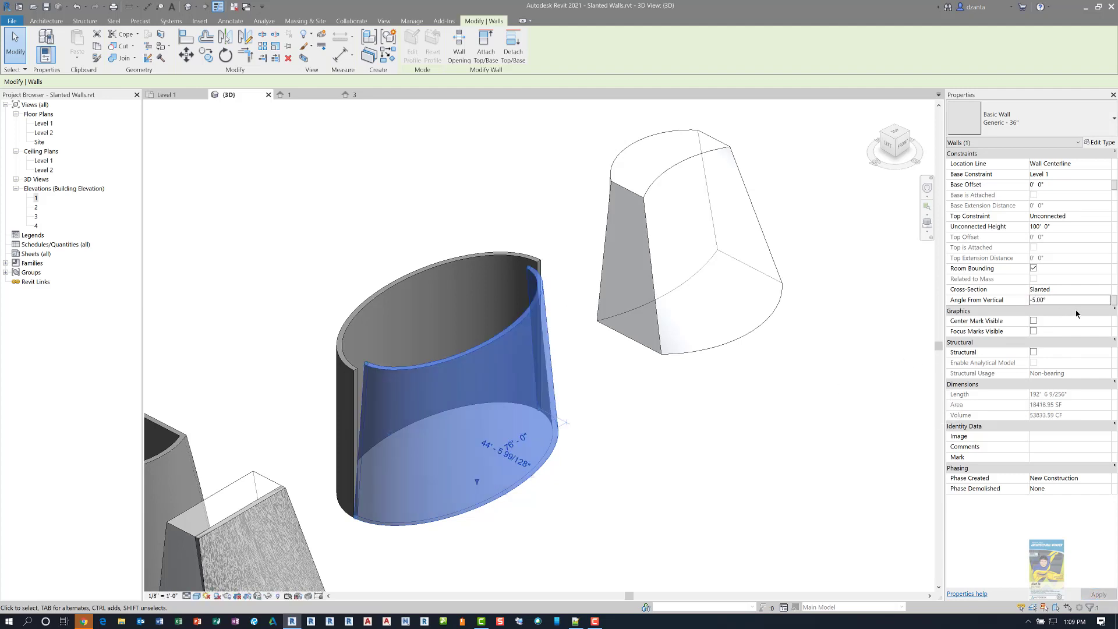
Try a -45° slant and cancel the self-intersection error
left_click(1076, 301)
type("-45")
key("Return")
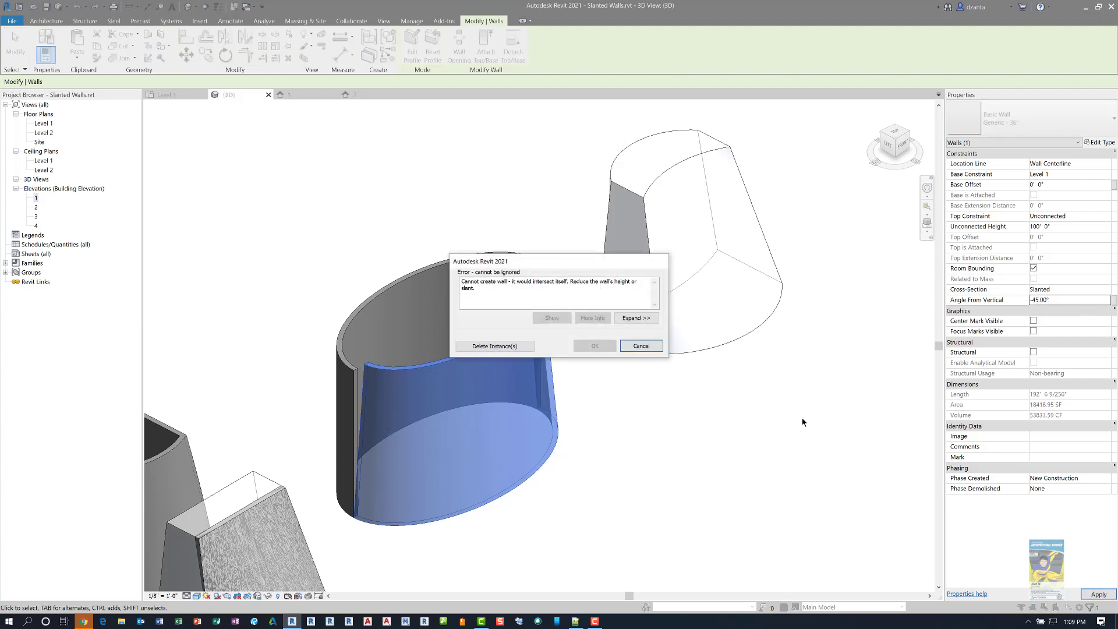
left_click(641, 346)
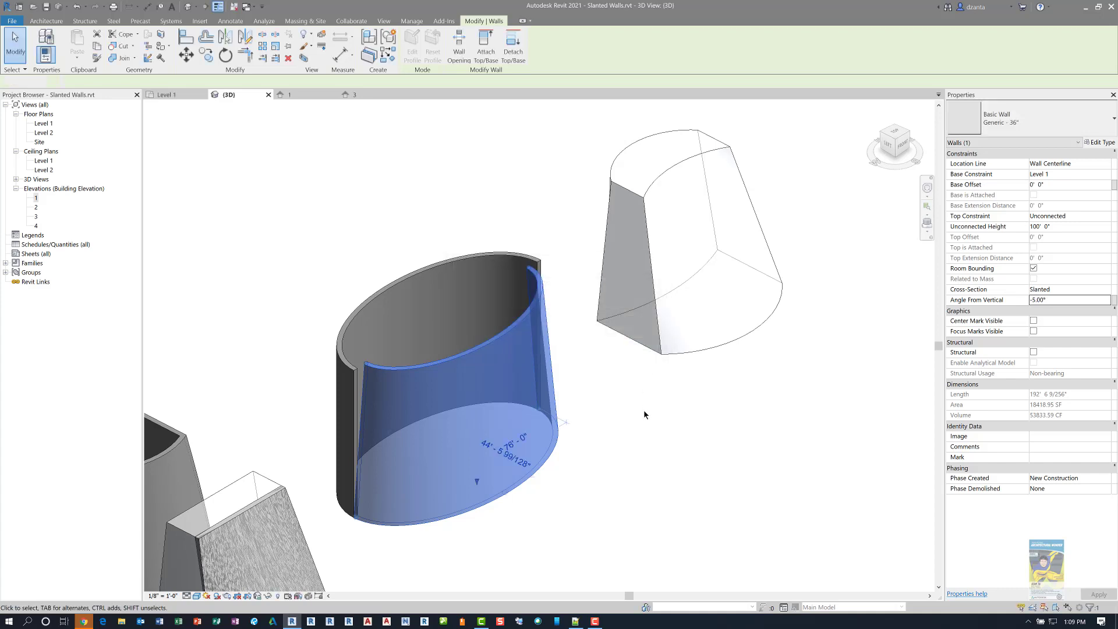
Reselect the elliptical wall and set its Slanted angle to -5° from vertical
left_click(500, 264)
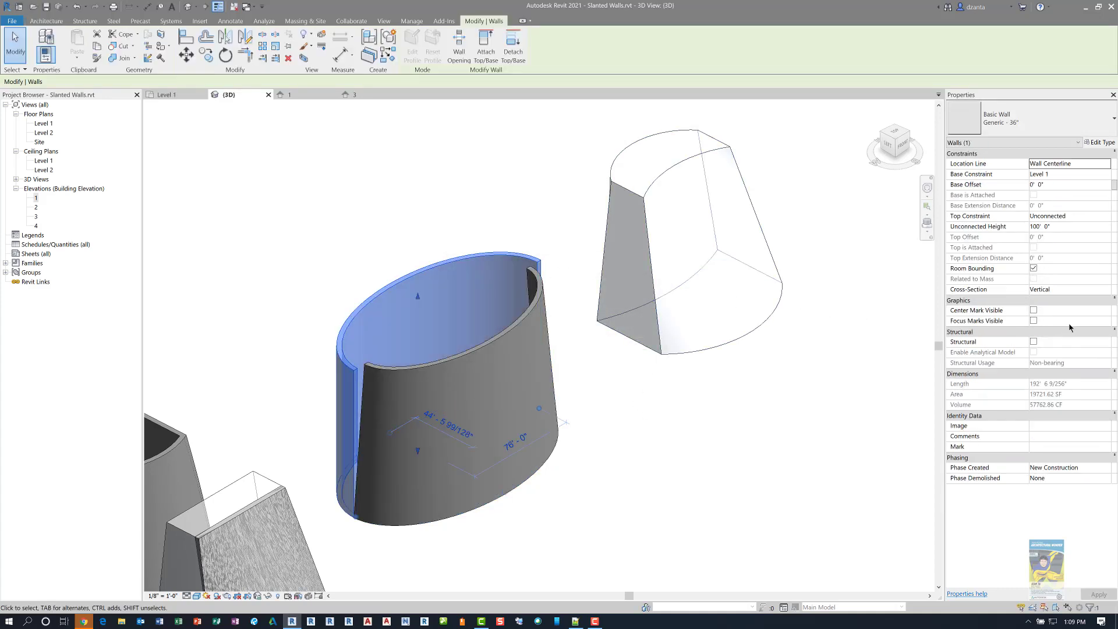
left_click(1105, 290)
left_click(1105, 290)
left_click(1065, 300)
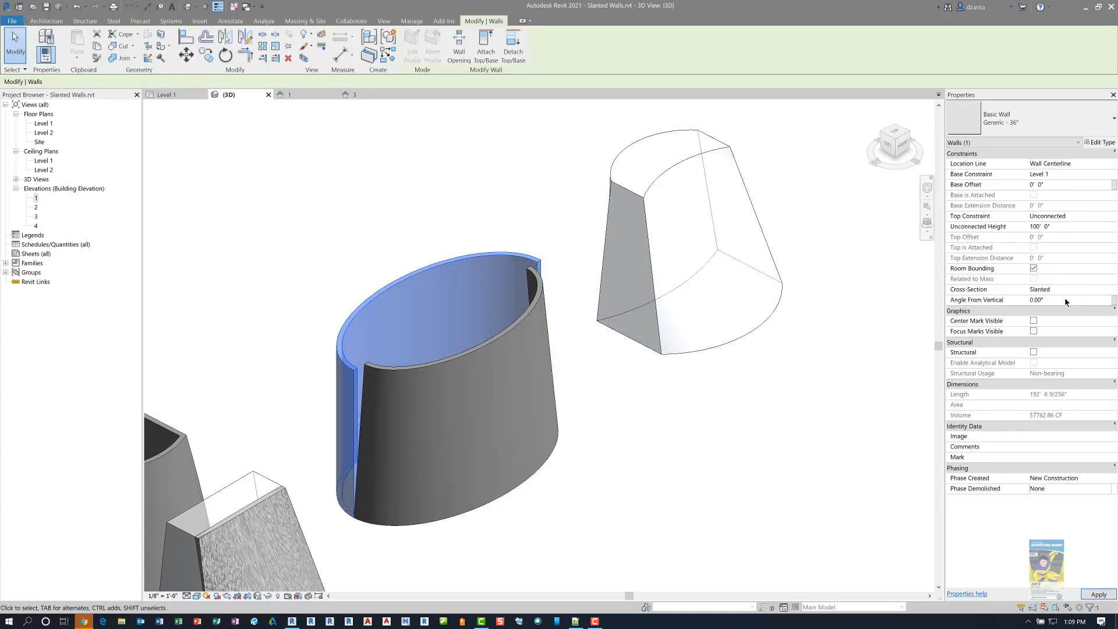
left_click(1064, 300)
type("-")
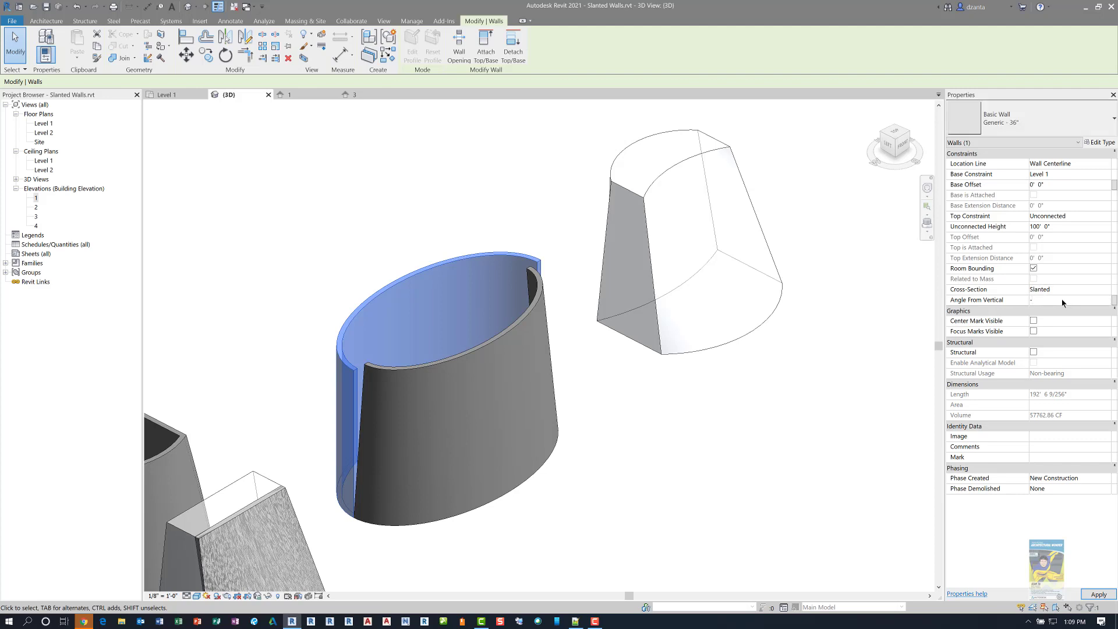
type("5")
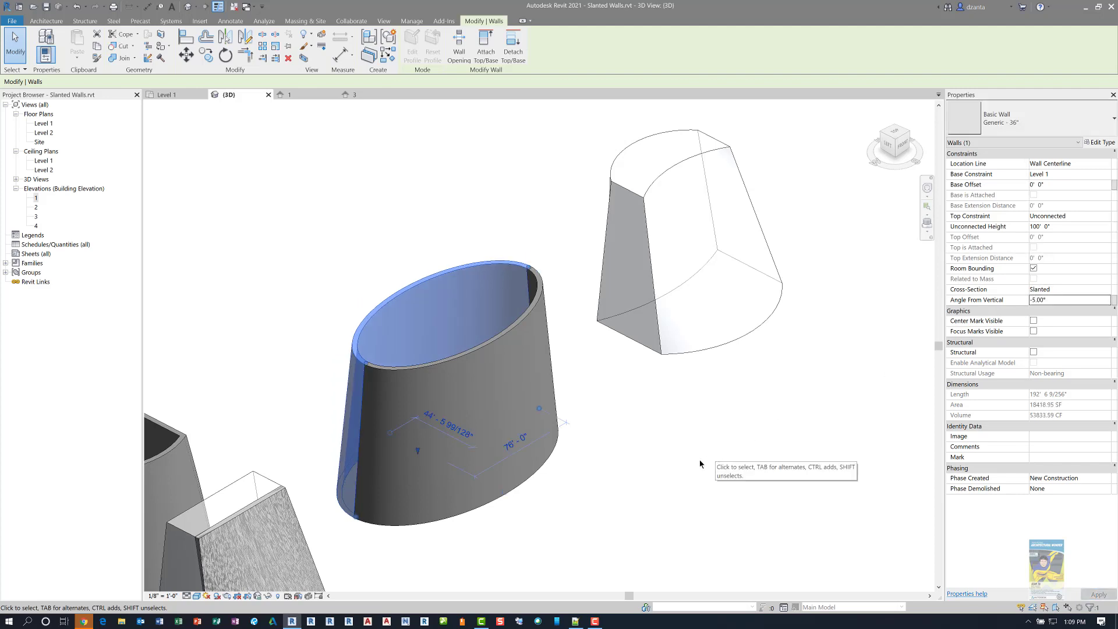
Center and orbit around the D-shaped tapered mass, then show the Wall creation choices
left_click(699, 464)
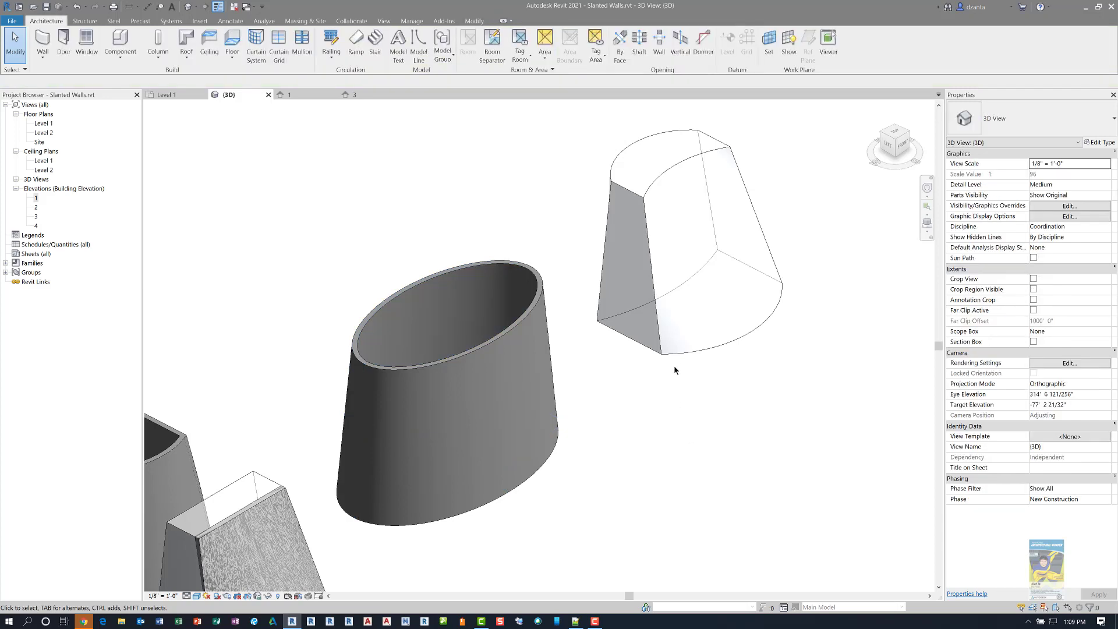
scroll(677, 368, "up", 4)
middle_click_drag(669, 340, 629, 357)
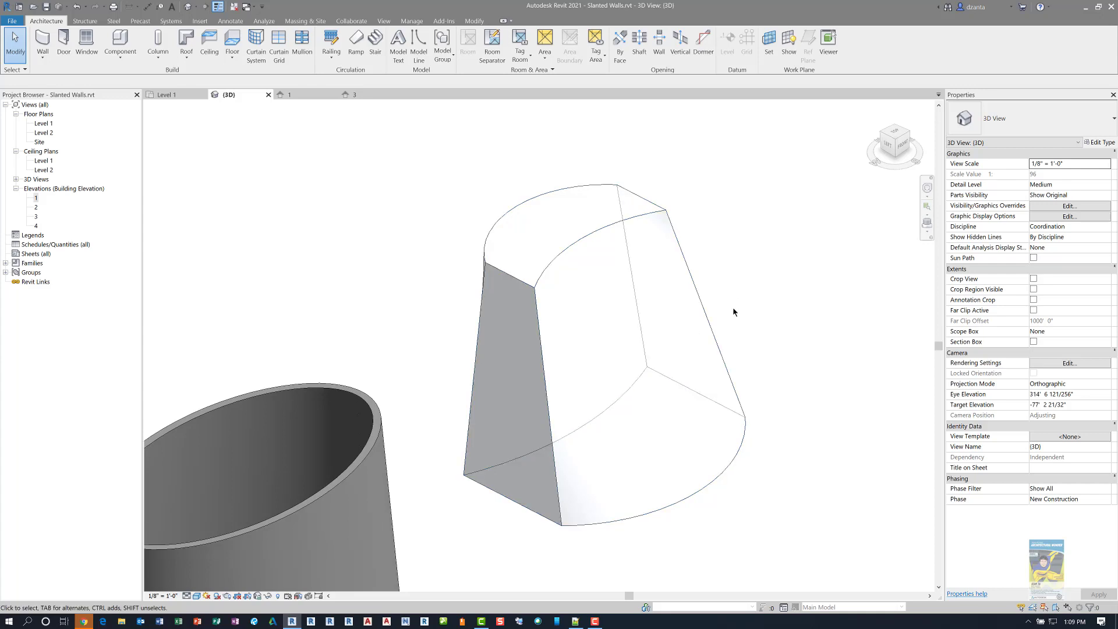
middle_click_drag(759, 408, 742, 344)
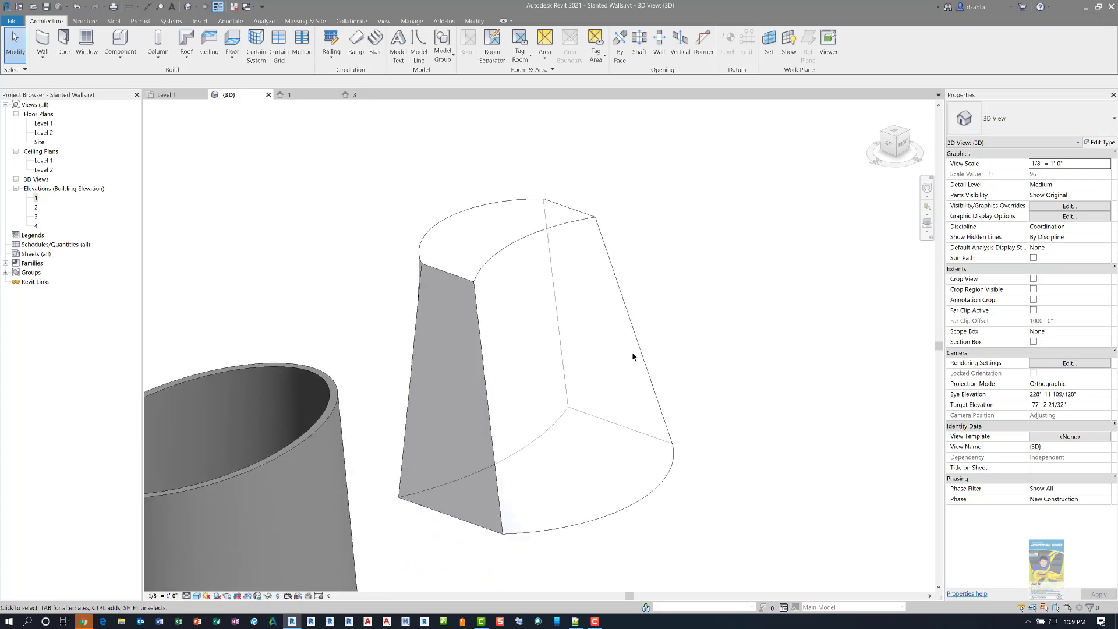
left_click(557, 232)
middle_click_drag(600, 454, 584, 423, "shift")
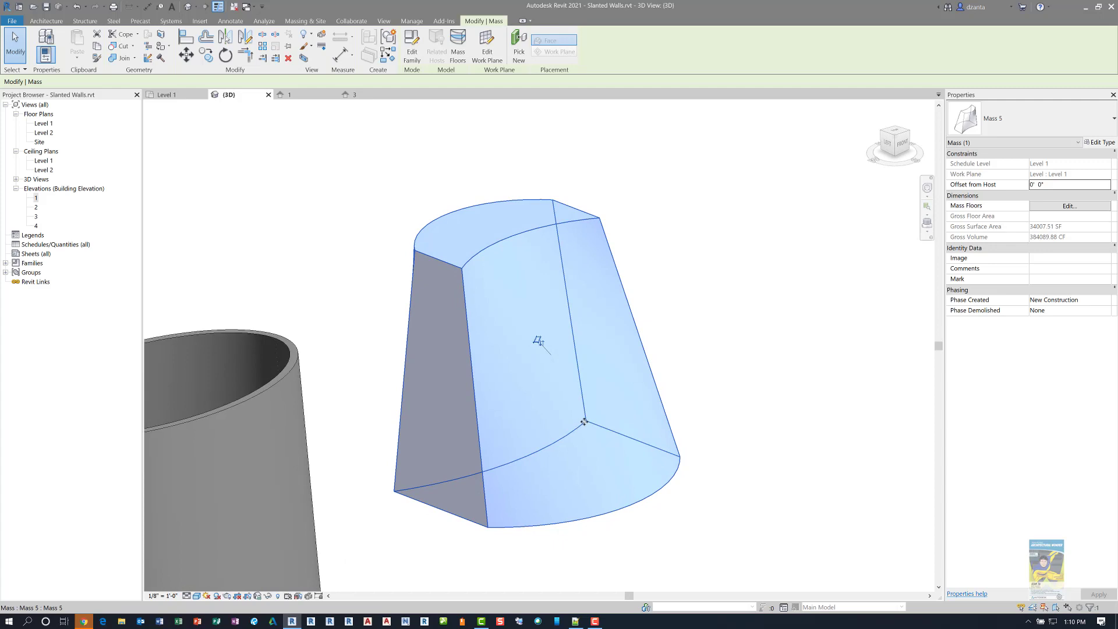
left_click(718, 282)
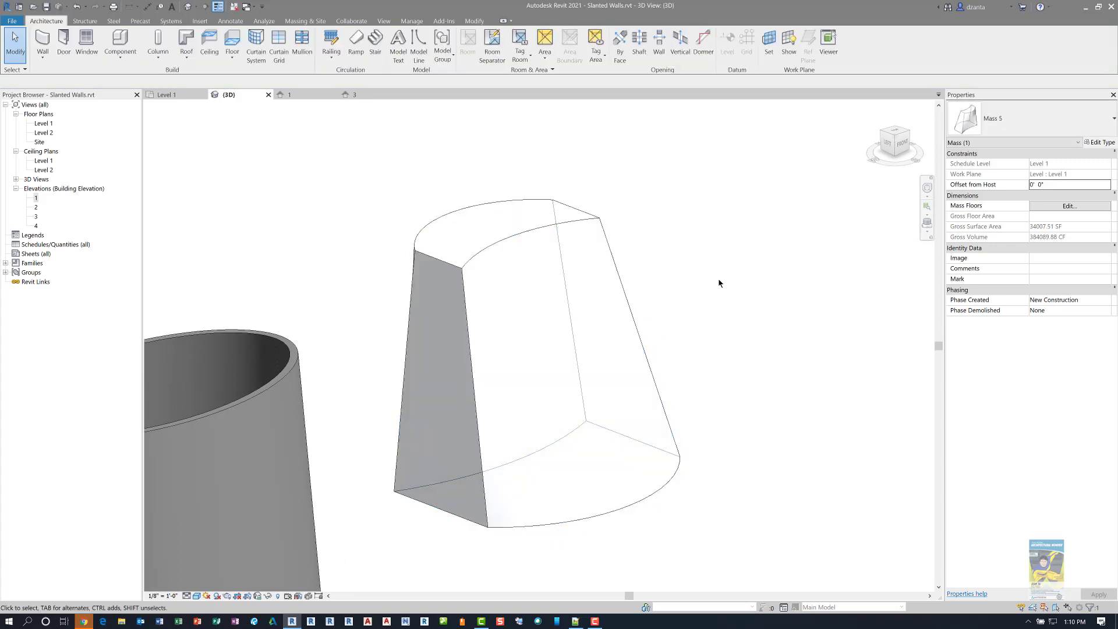
left_click(45, 58)
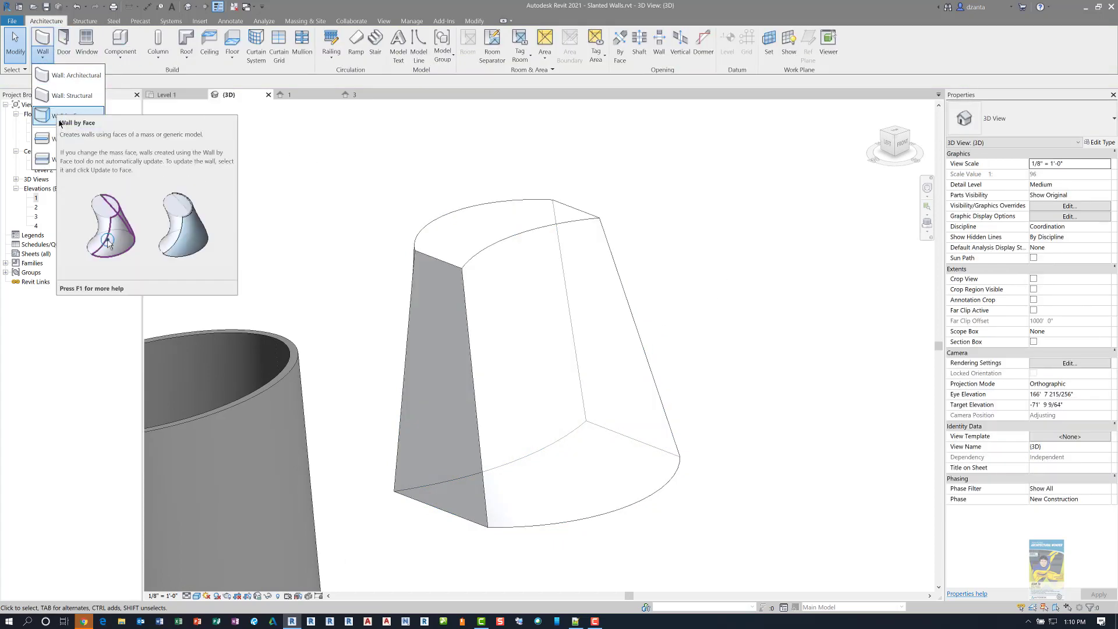
Create a wall by face on the D-shaped mass's curved slanted front face
left_click(382, 135)
left_click(493, 248)
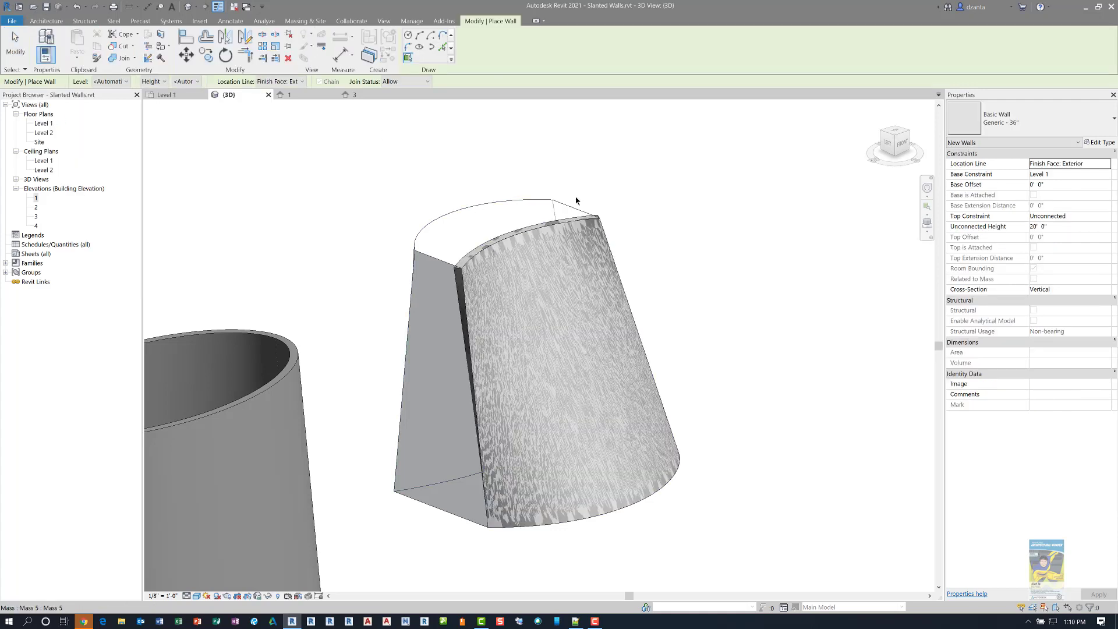
left_click(15, 44)
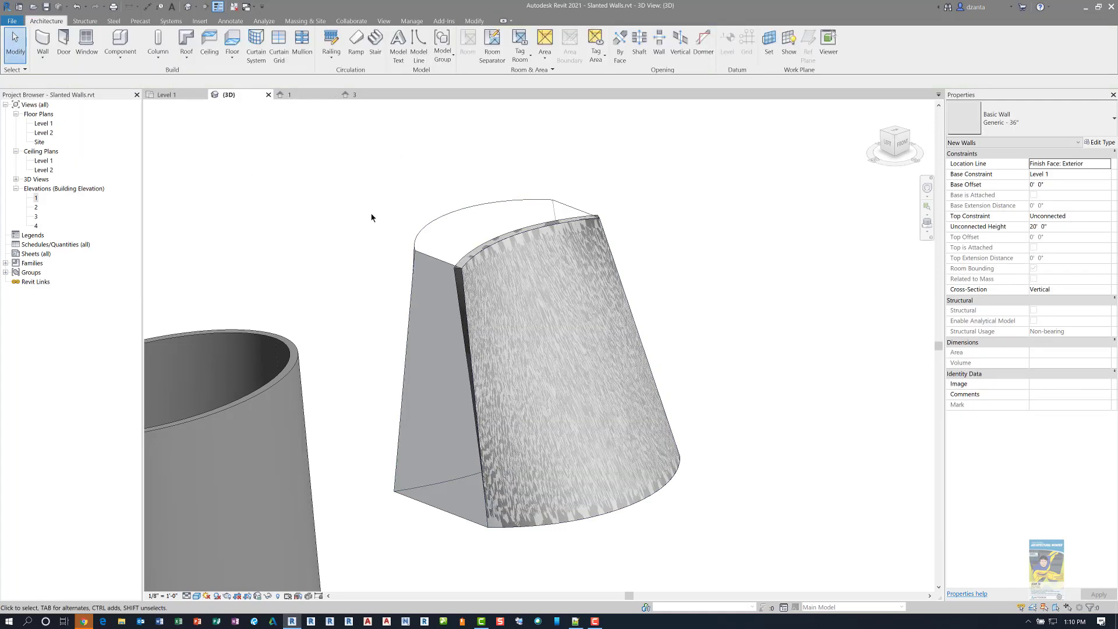
Inspect the new Generic - 36" wall by orbiting, selecting it, then deselecting it
middle_click_drag(699, 441, 601, 281, "shift")
left_click(571, 231)
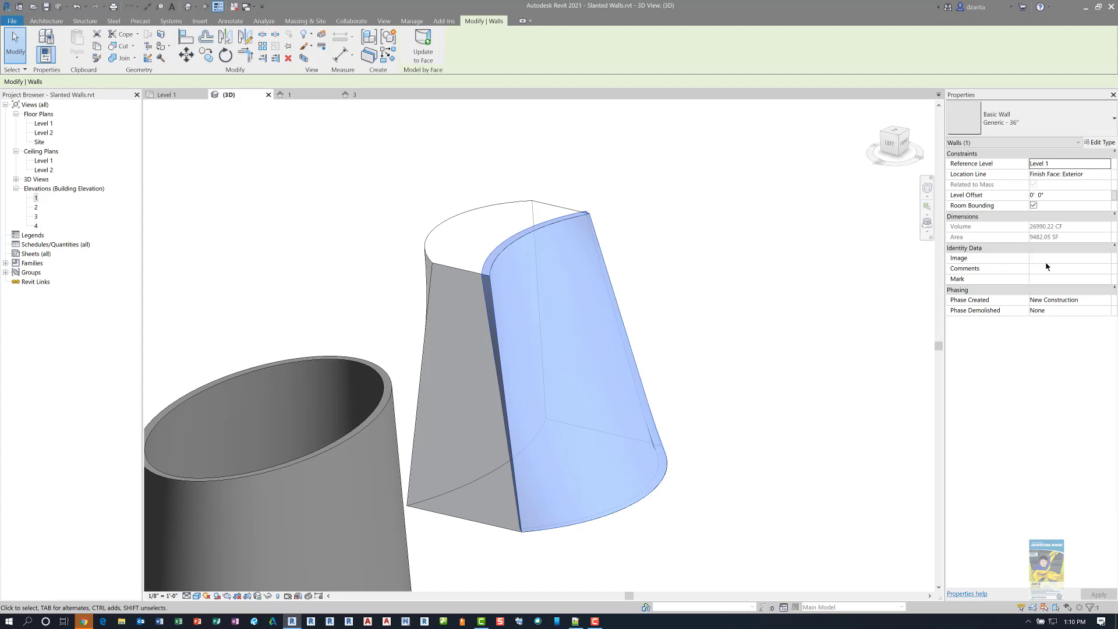
left_click(742, 306)
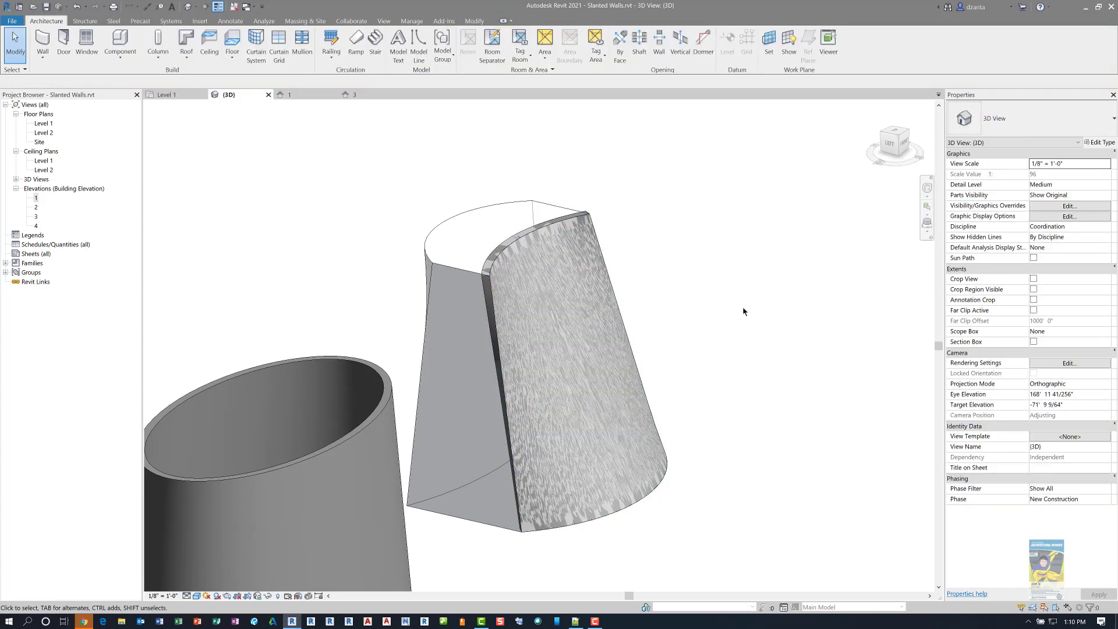
Zoom to fit (ZF) and return to the home view to show all masses and walls
key("z")
key("f")
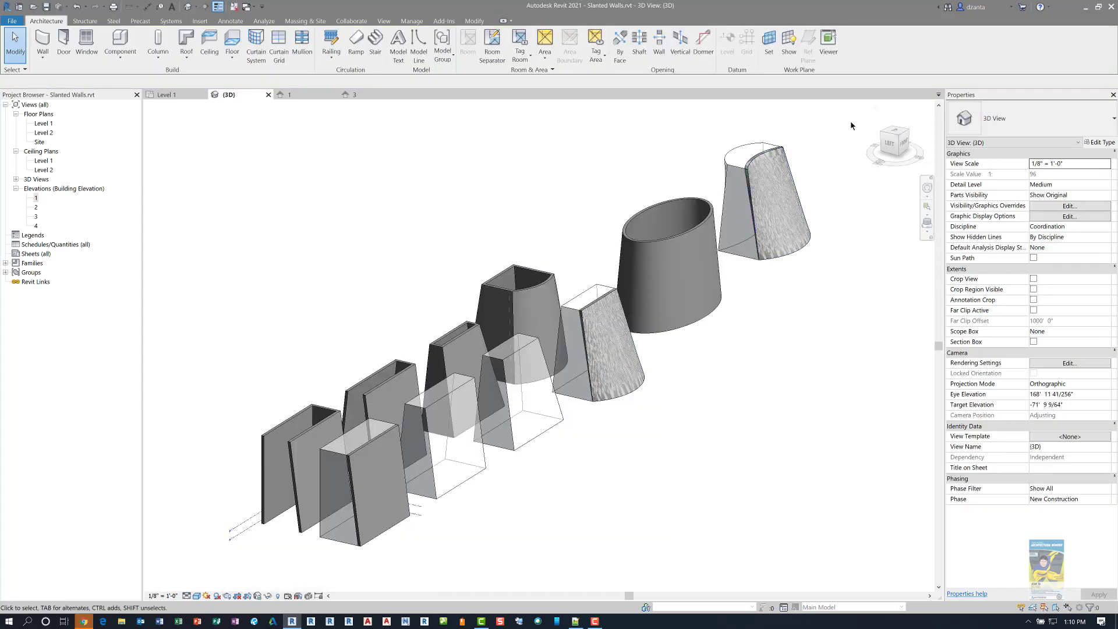
left_click(874, 109)
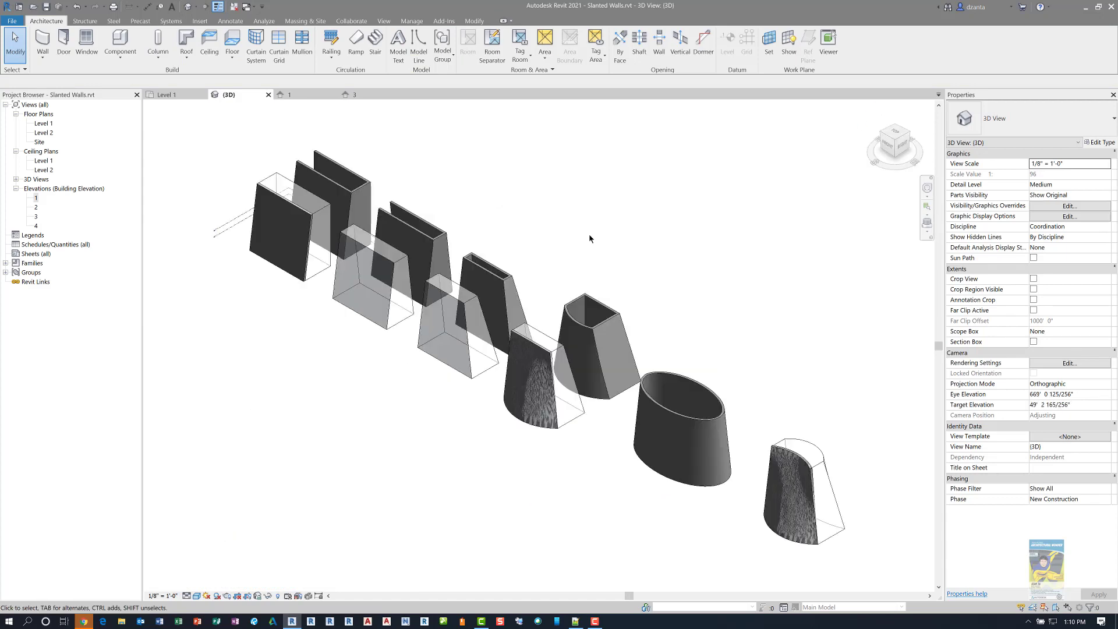